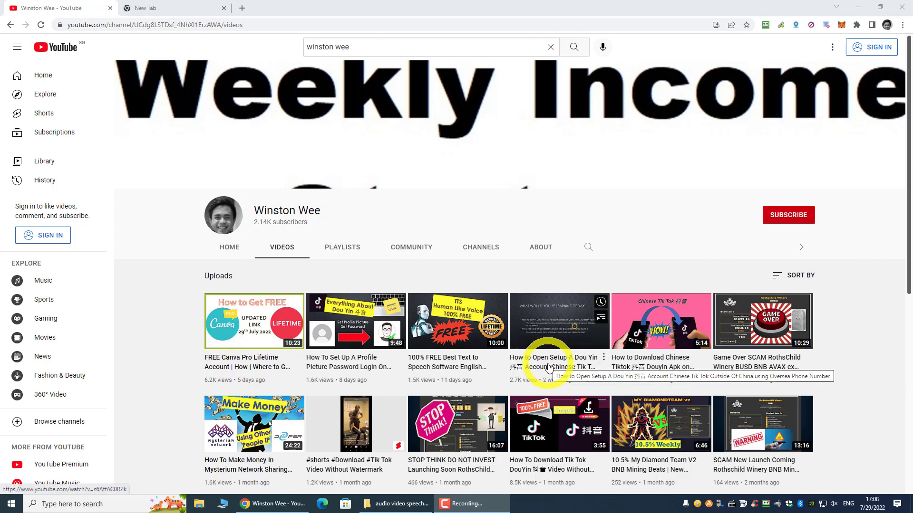
Step: Search 'google docs' in the new tab, open Google Docs, and dismiss its welcome message
left_click(160, 9)
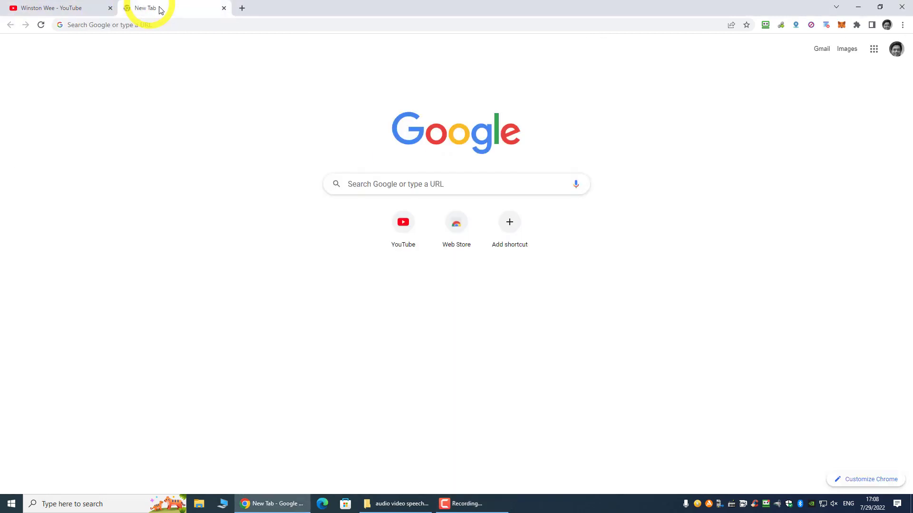
left_click(215, 25)
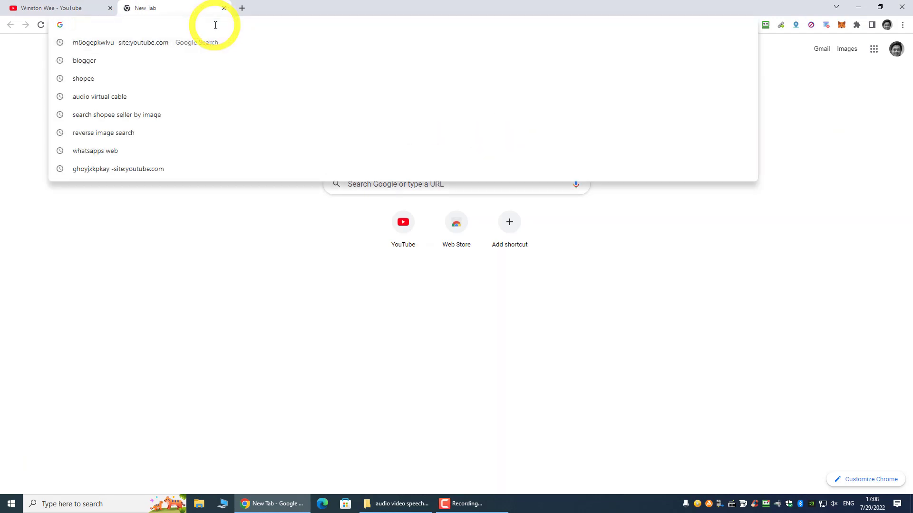
type("google doc")
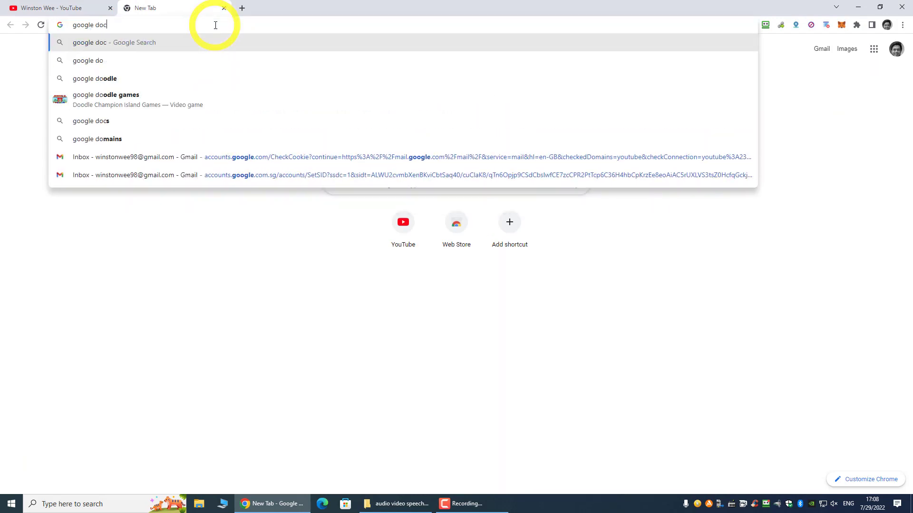
type("s")
key("Return")
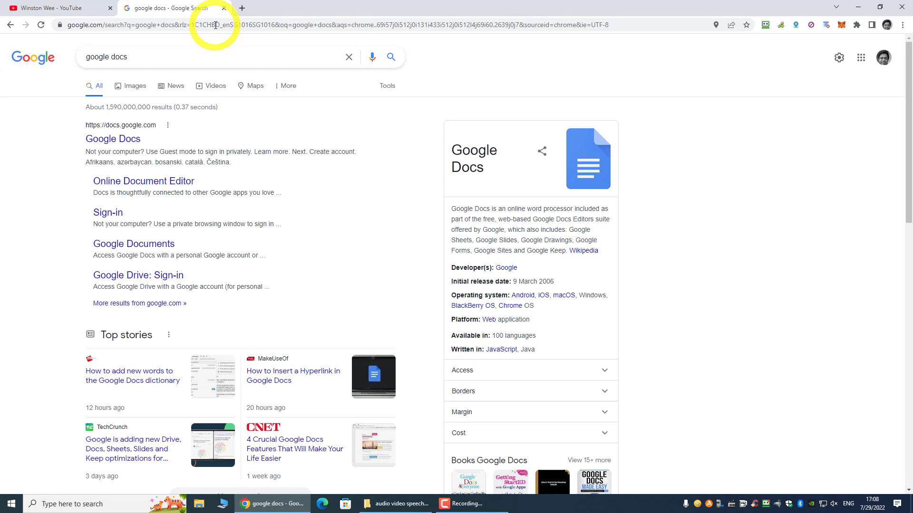
left_click(113, 141)
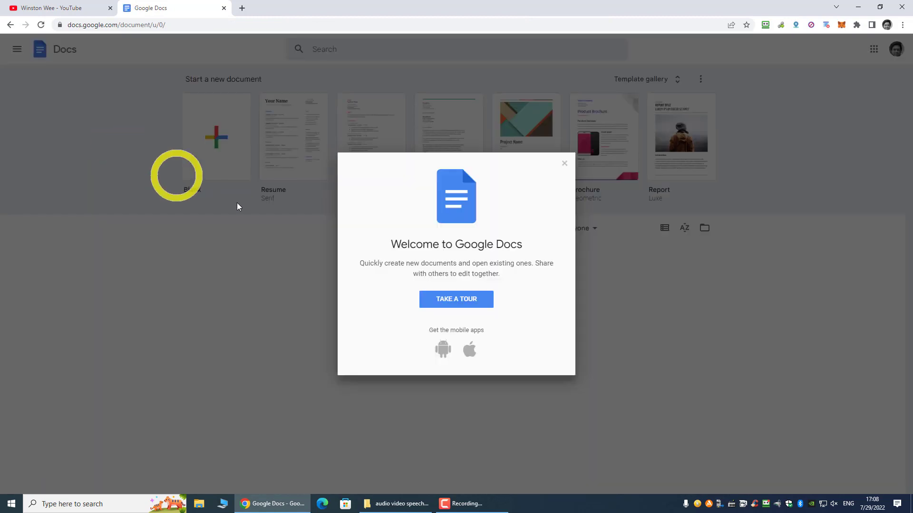
left_click(564, 164)
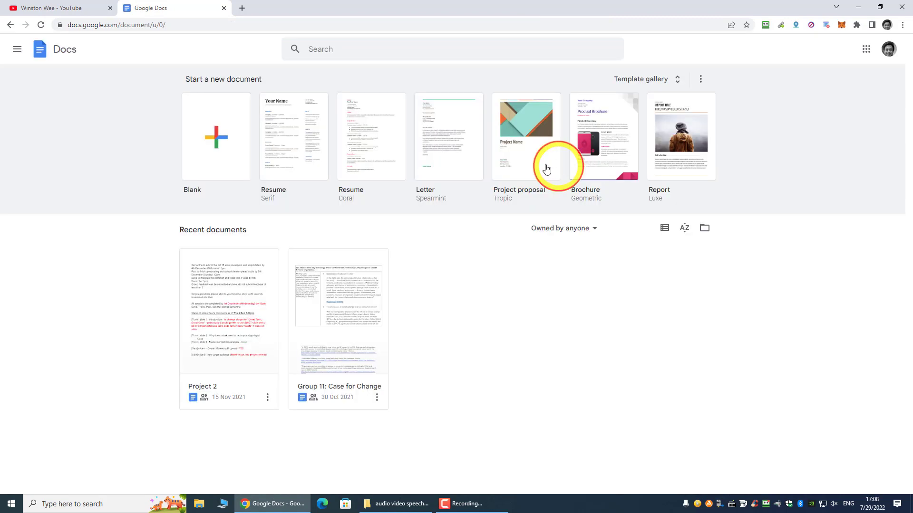
Step: Create a blank document and restore the Chrome window to sit beside Google Translate
left_click(218, 150)
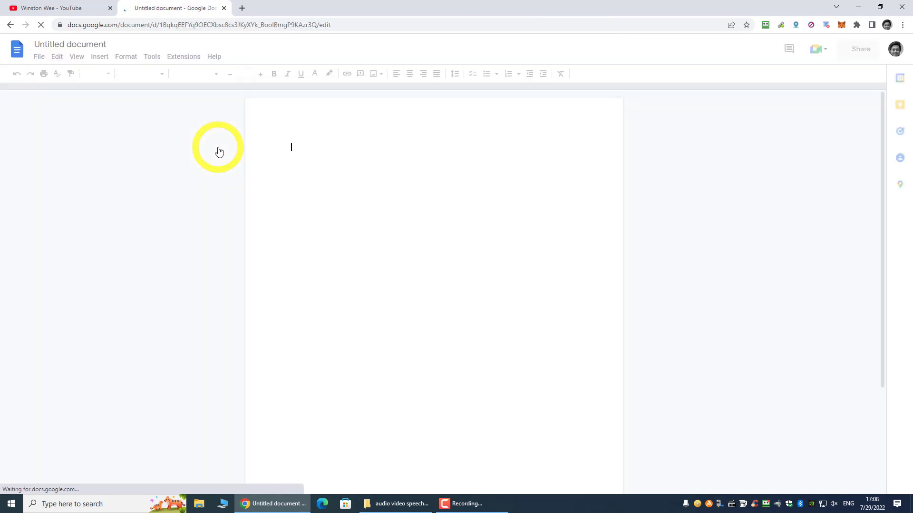
left_click(381, 253)
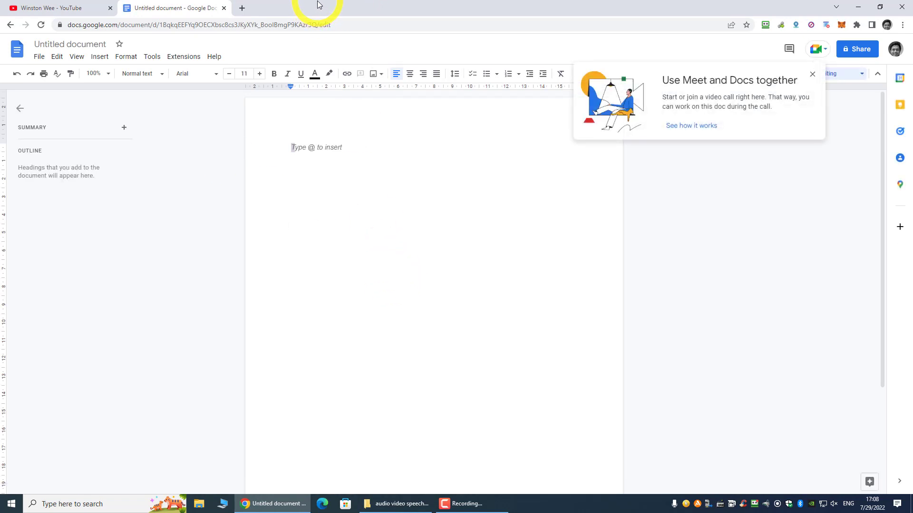
double_click(575, 5)
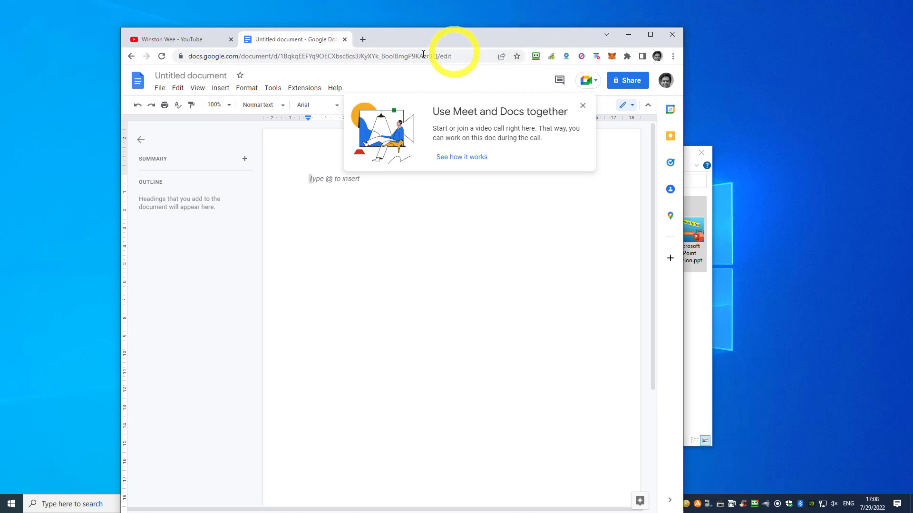
left_click(367, 40)
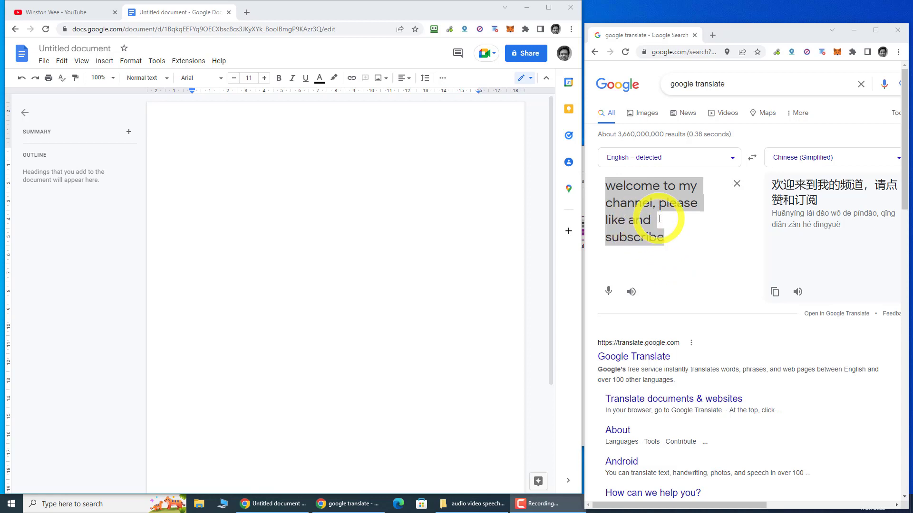
Step: Return to the document and turn on Tools > Voice typing
left_click(684, 259)
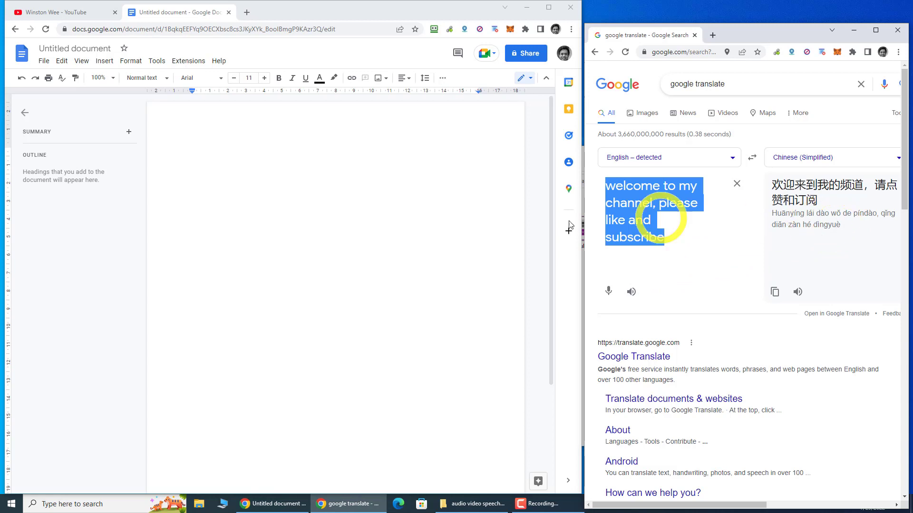
left_click(276, 219)
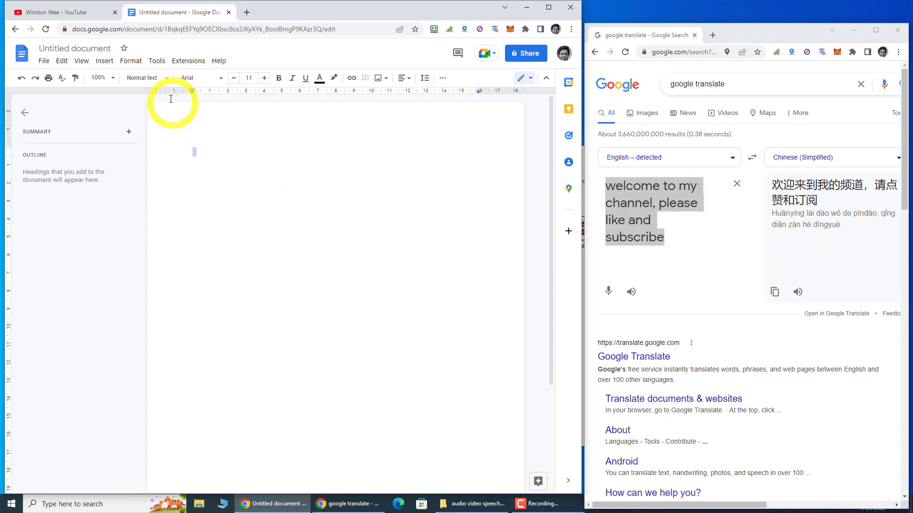
left_click(159, 62)
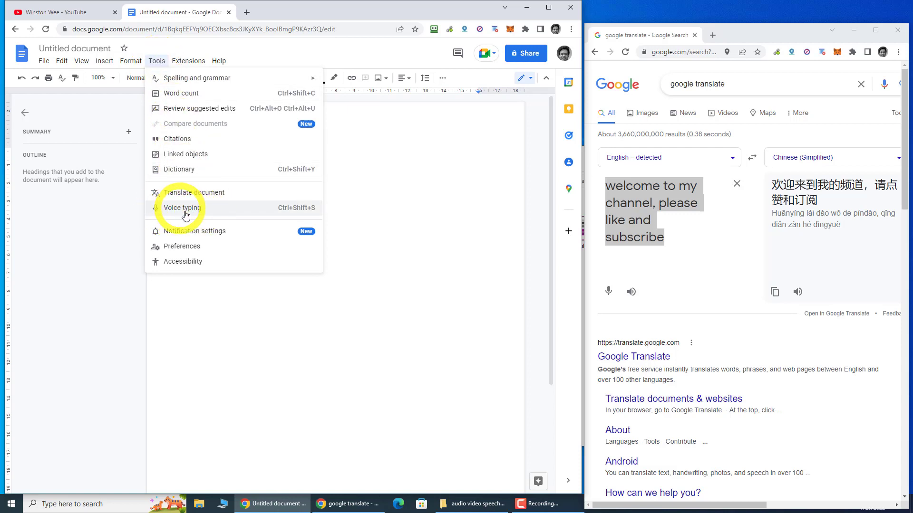
left_click(202, 213)
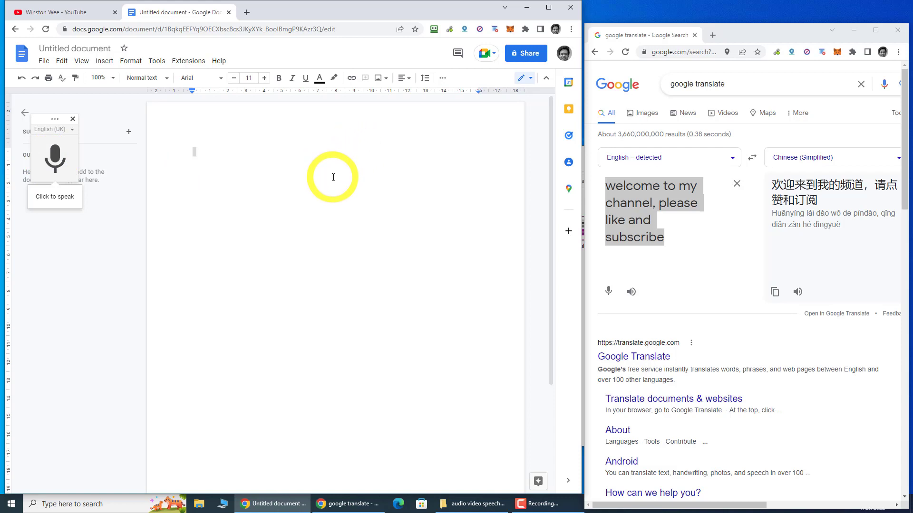
Step: Dictate 'Welcome to my Channel, please like And subscribe' after allowing microphone access
left_click(60, 160)
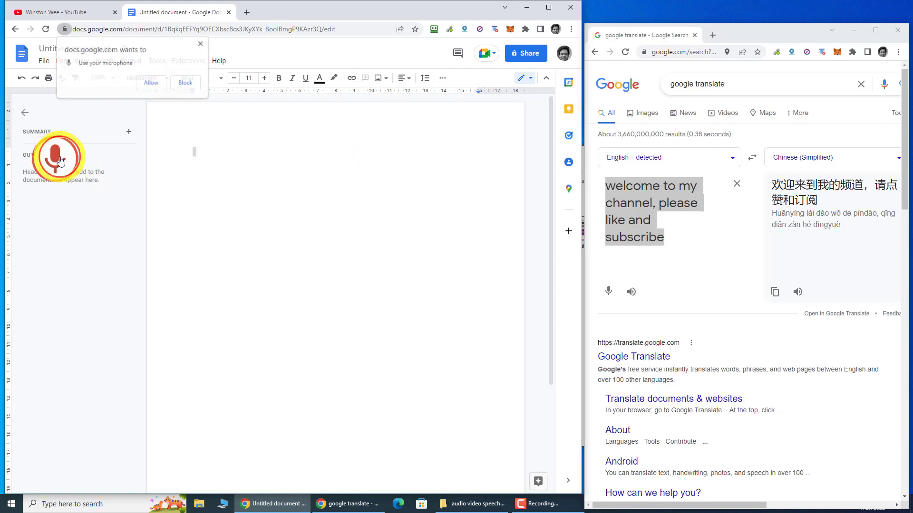
left_click(151, 83)
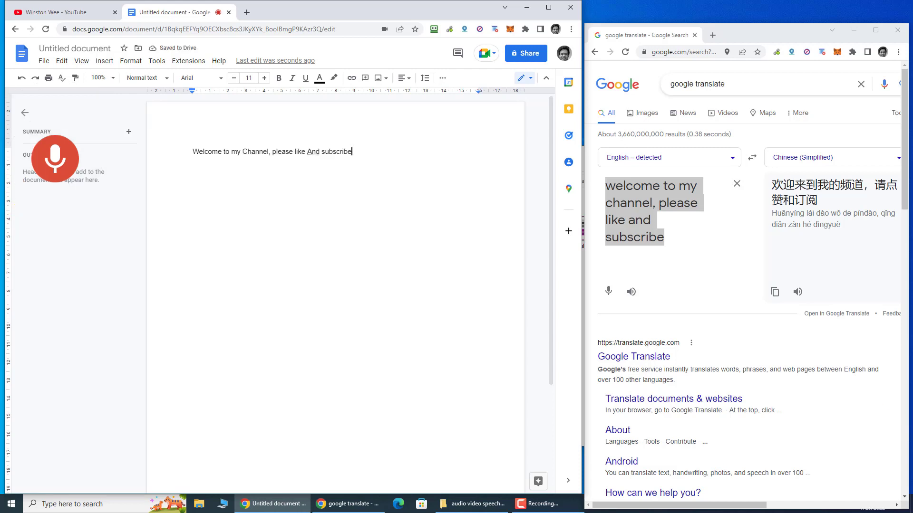
left_click(55, 158)
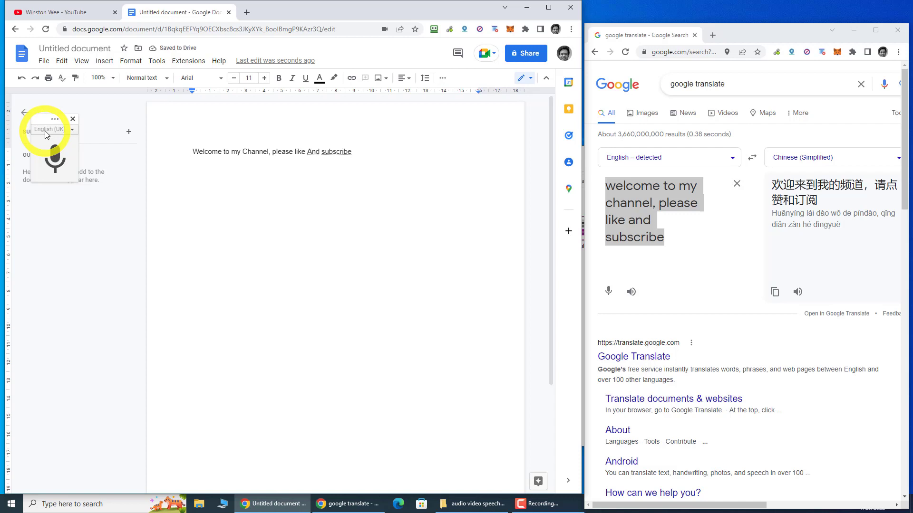
Step: Set the voice typing language to 中文（中国） and dictate '欢迎来到我的频道请点赞和订阅'
left_click(74, 130)
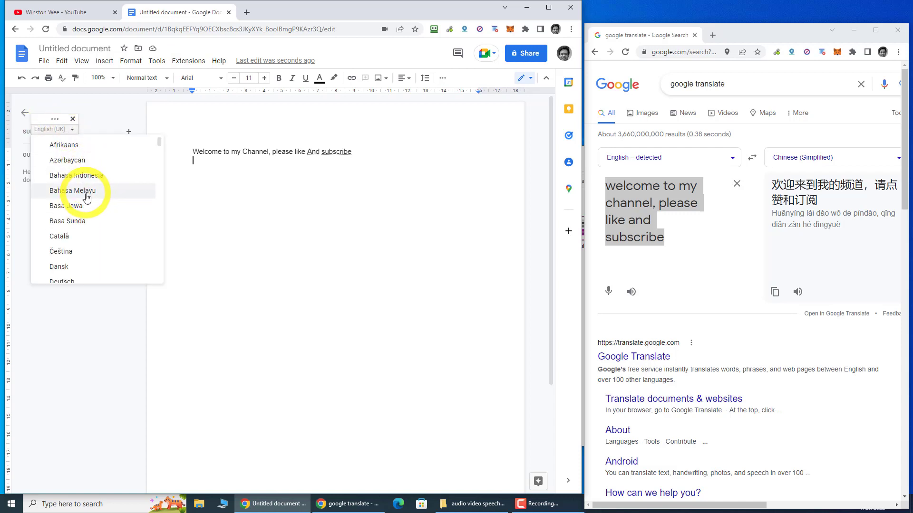
scroll(87, 197, "down", 5)
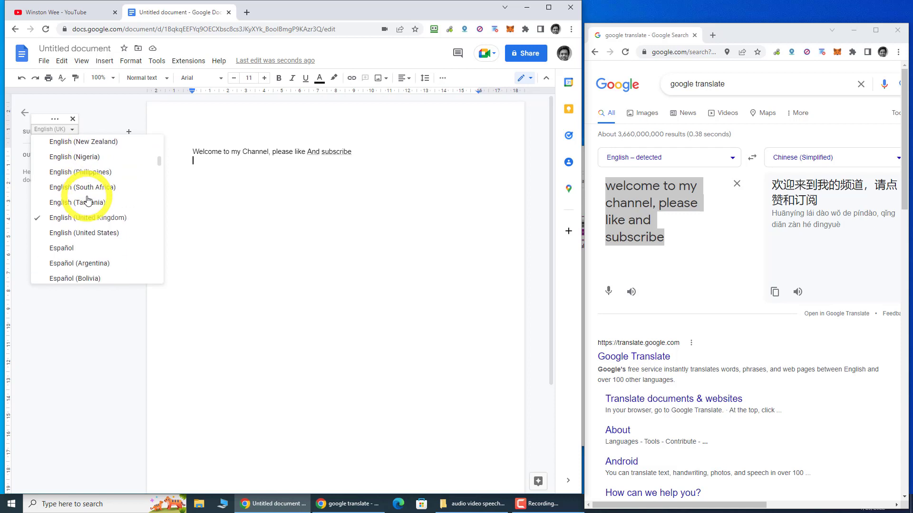
scroll(87, 198, "down", 15)
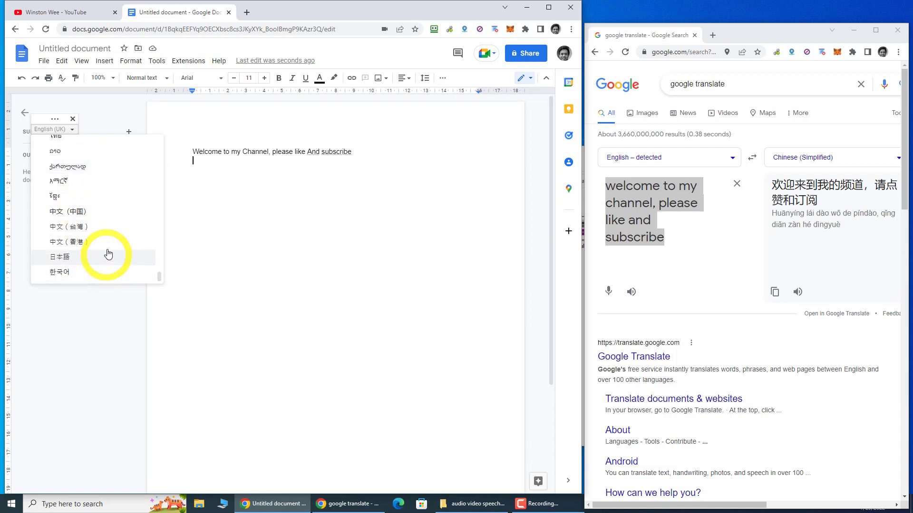
left_click(112, 215)
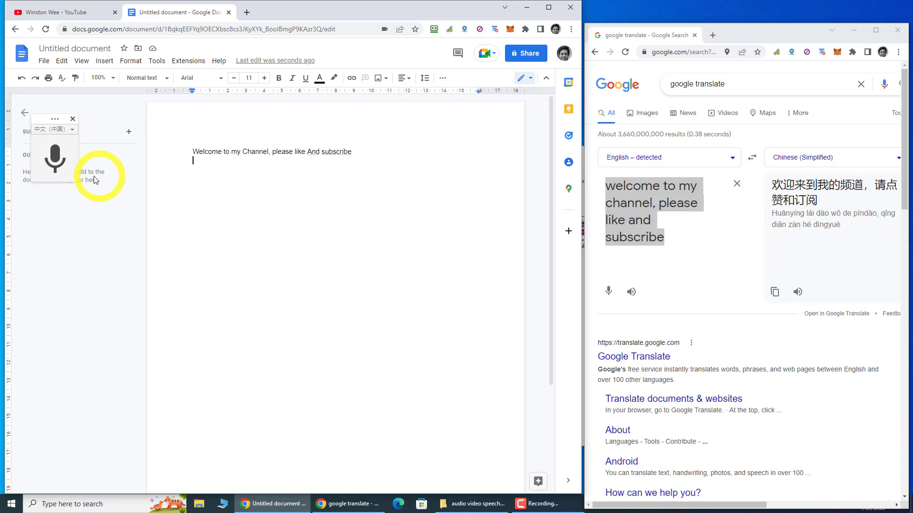
left_click(55, 160)
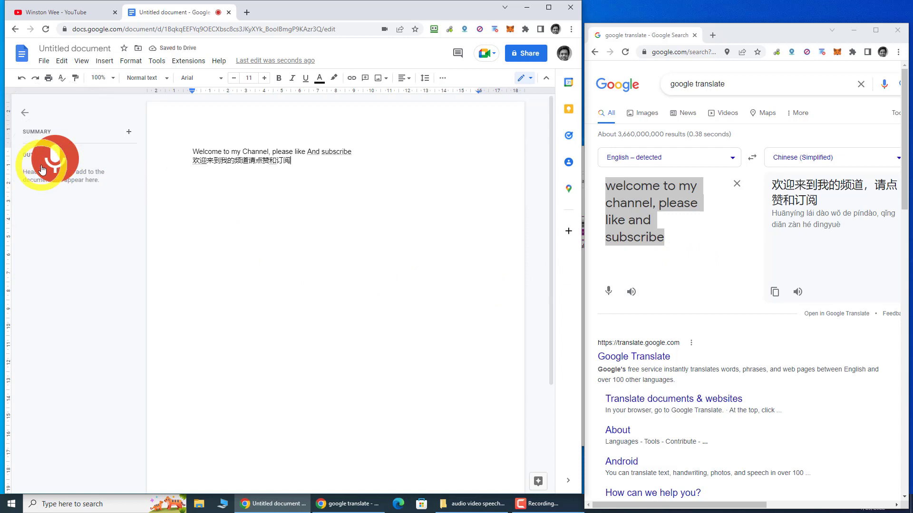
left_click(52, 168)
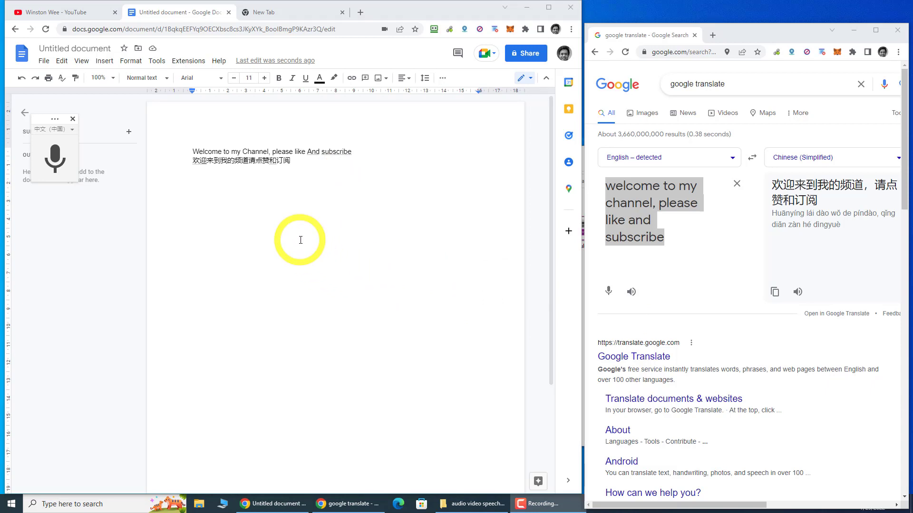
Step: Search the web for 'audio virtual cable' in the new tab
left_click(272, 17)
left_click(268, 27)
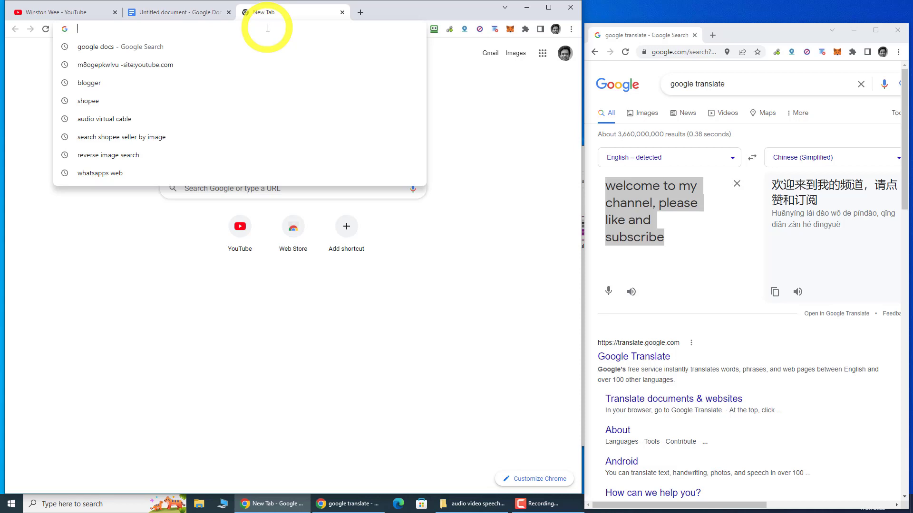
type("usil")
key("BackSpace")
key("BackSpace")
key("BackSpace")
key("BackSpace")
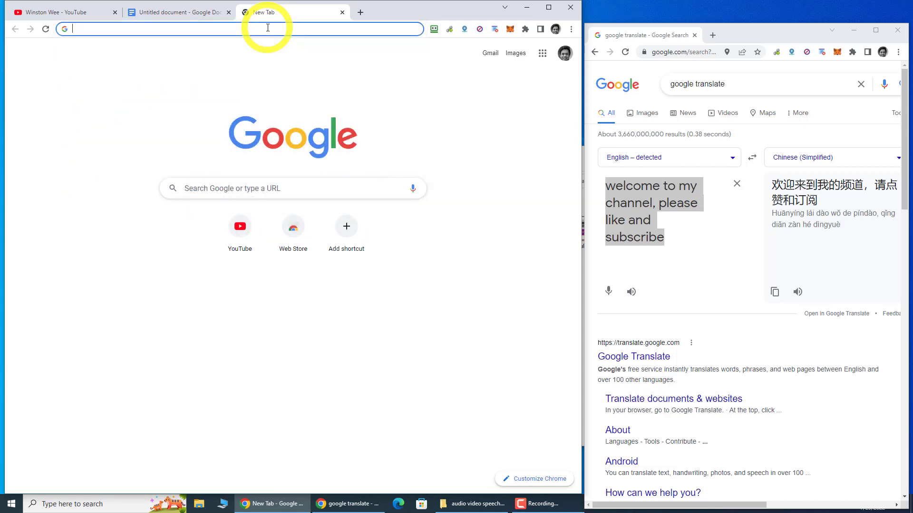
type("audio vir")
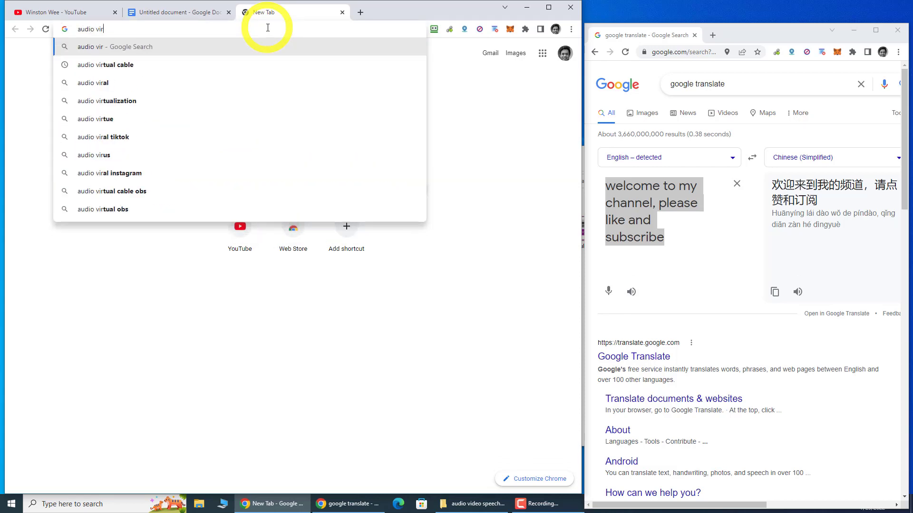
type("tual cable")
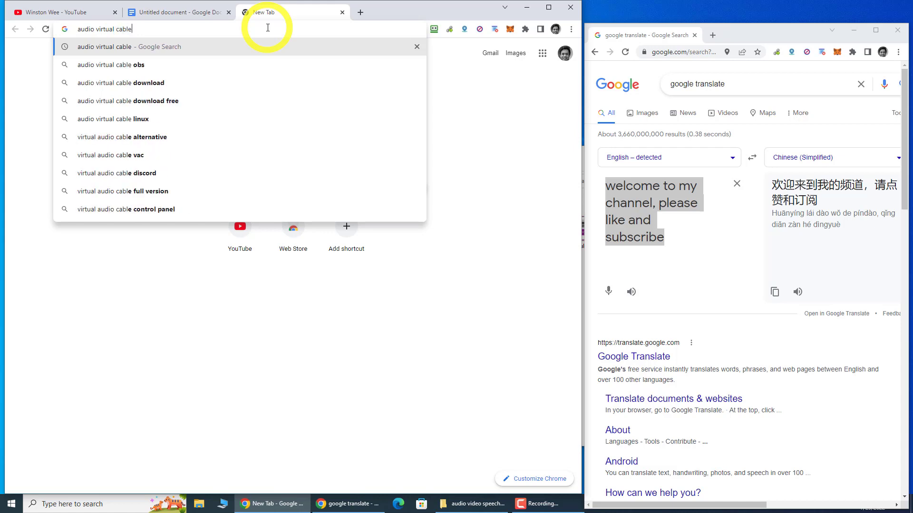
key("Return")
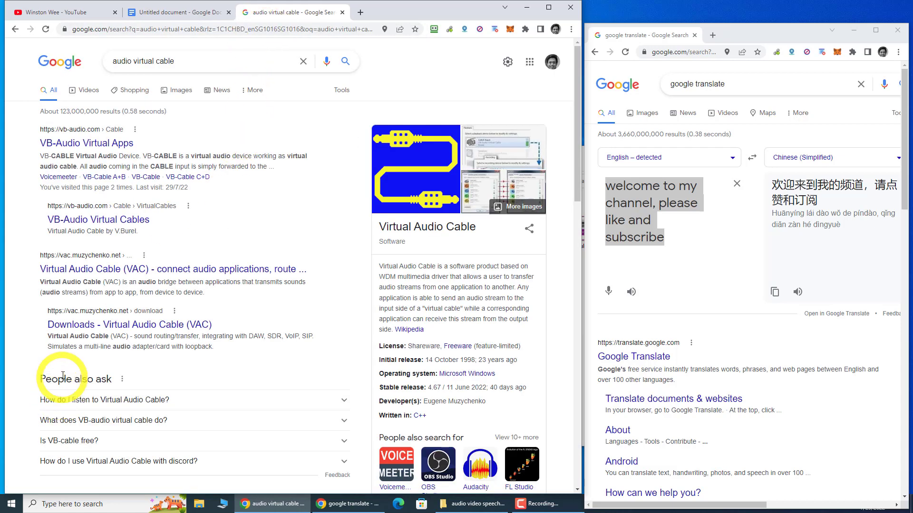
Step: Download the Windows VBCABLE_Driver_Pack43.zip from VB-Audio's site and minimise Chrome
left_click(78, 143)
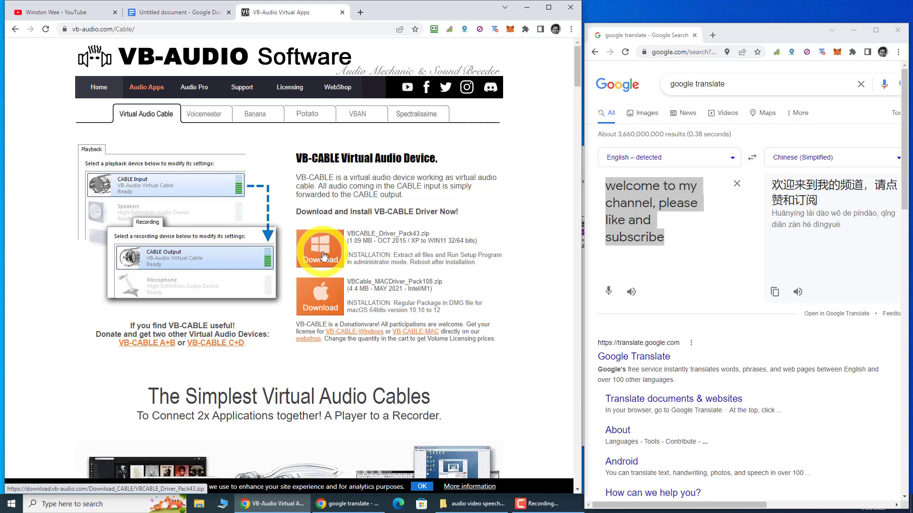
left_click(323, 256)
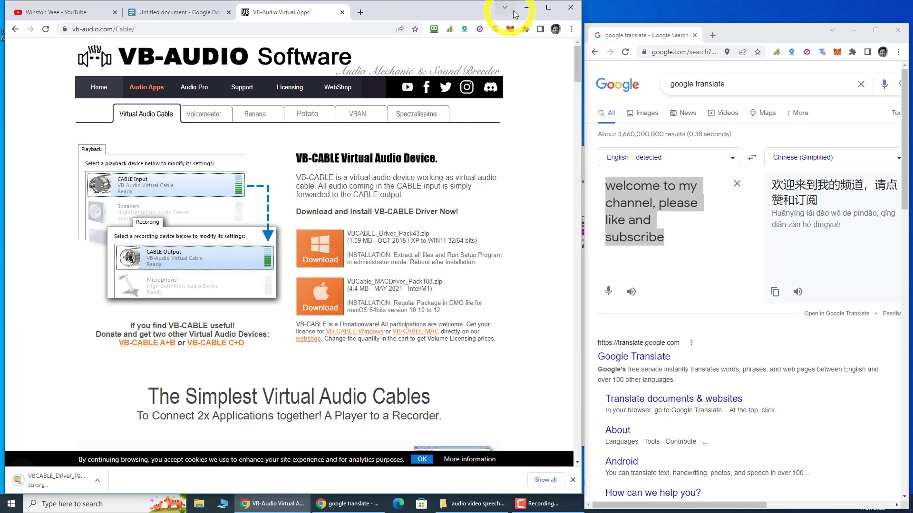
left_click(526, 8)
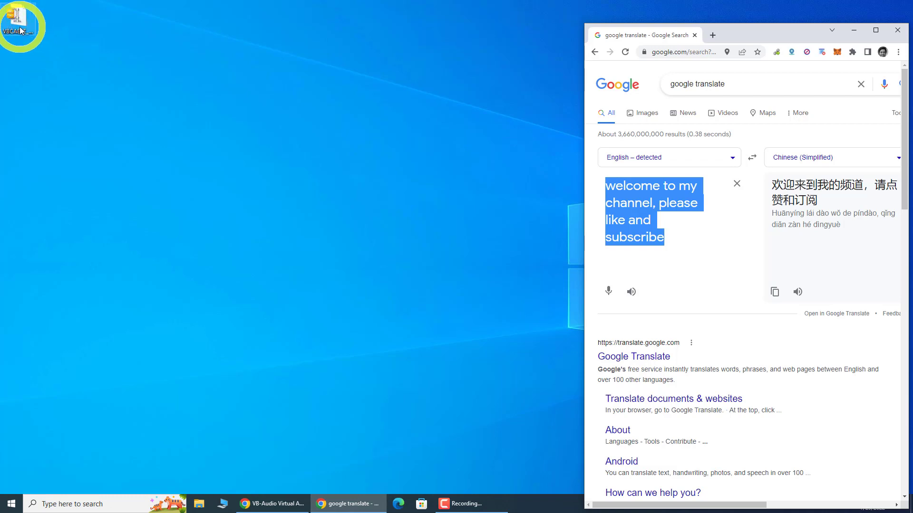
Step: Create a new desktop folder named 'virtual cable'
right_click(100, 178)
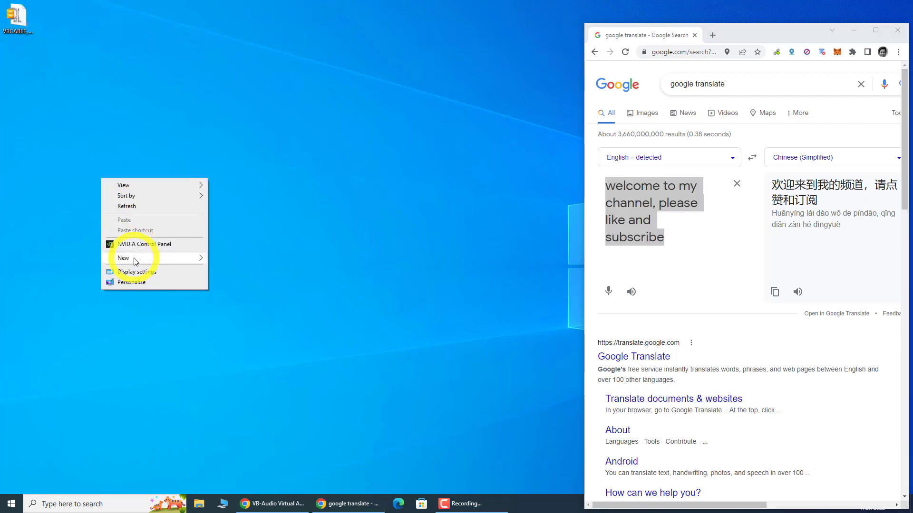
mouse_move(179, 258)
left_click(255, 260)
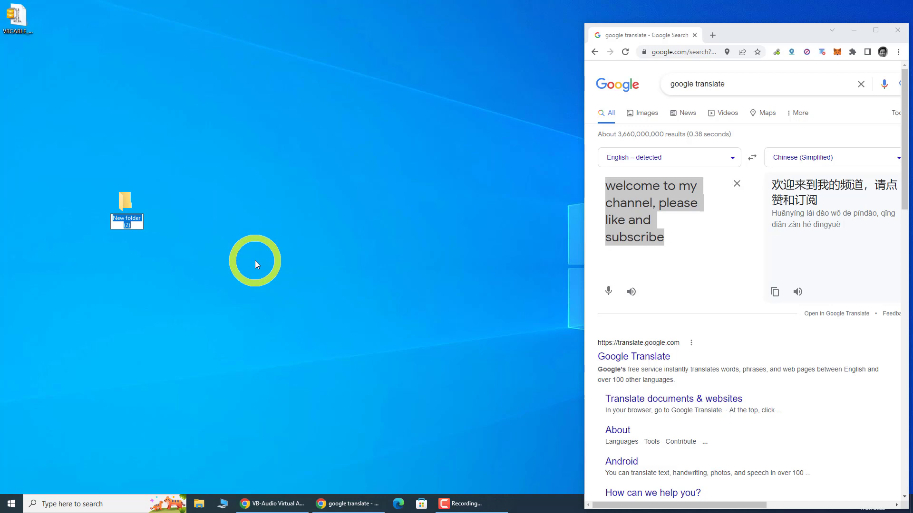
type("virtu")
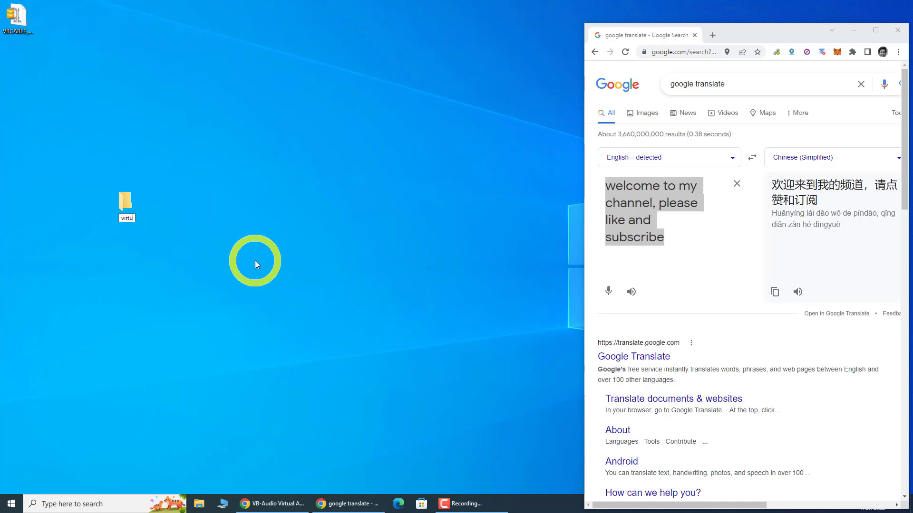
type("al cable")
key("Return")
key("Return")
Step: Open VBCABLE_Driver_Pack43.zip in WinZip and drag all its files into the folder
left_click(21, 19)
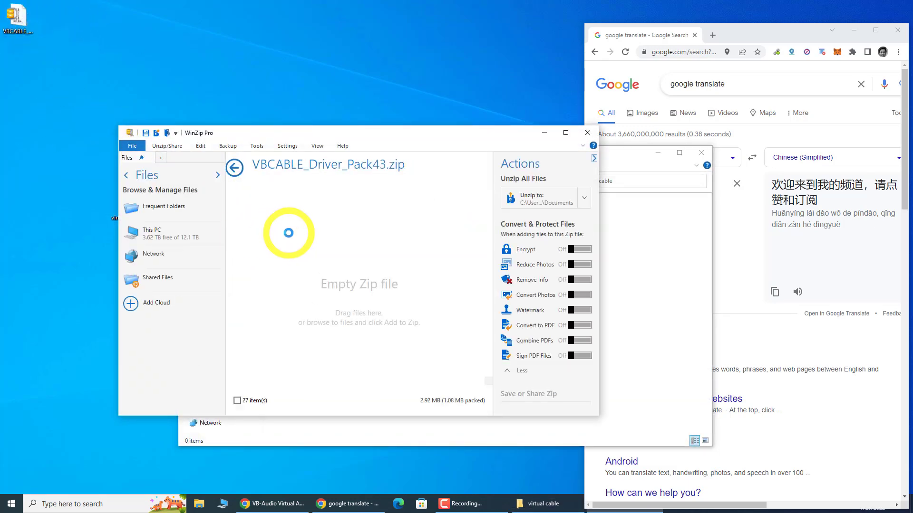
key("ctrl+a")
left_click_drag(285, 240, 633, 280)
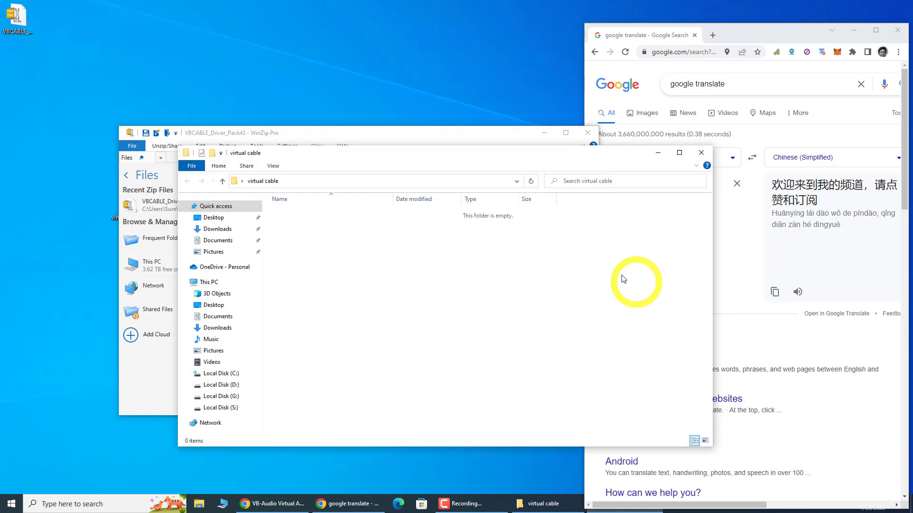
Step: Close WinZip, then launch VBCABLE_Setup_x64.exe and close the non-admin installer window
left_click(587, 133)
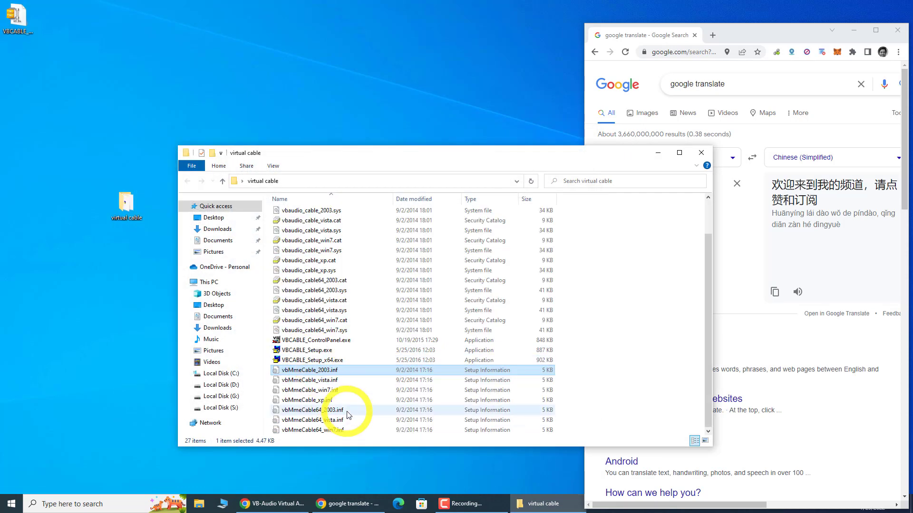
left_click(339, 363)
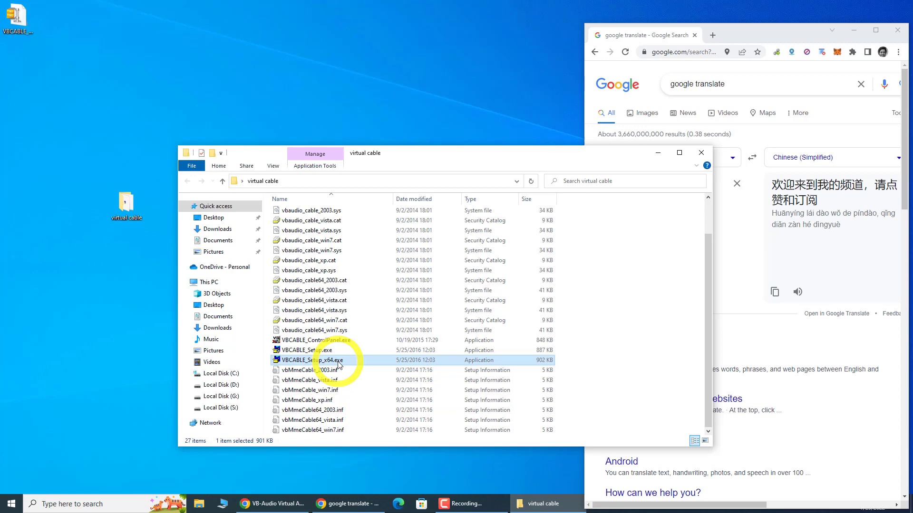
right_click(287, 356)
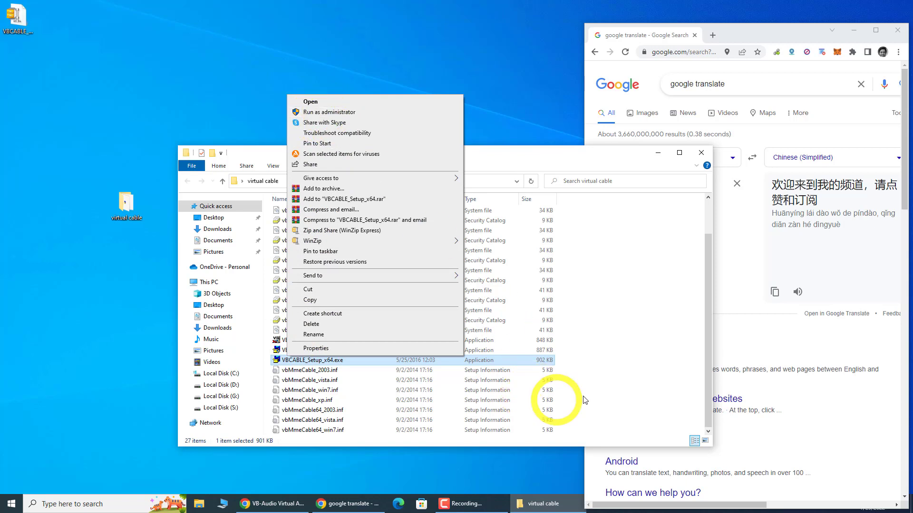
left_click(611, 363)
double_click(336, 362)
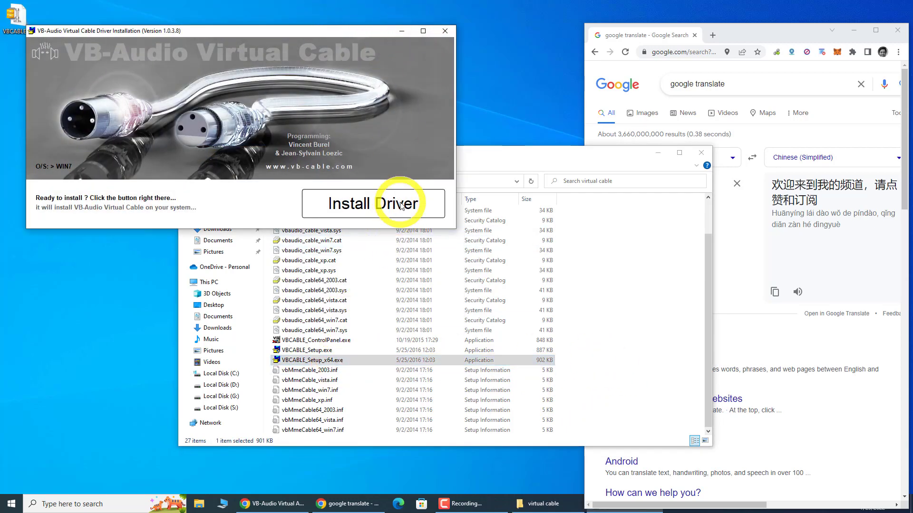
left_click(444, 31)
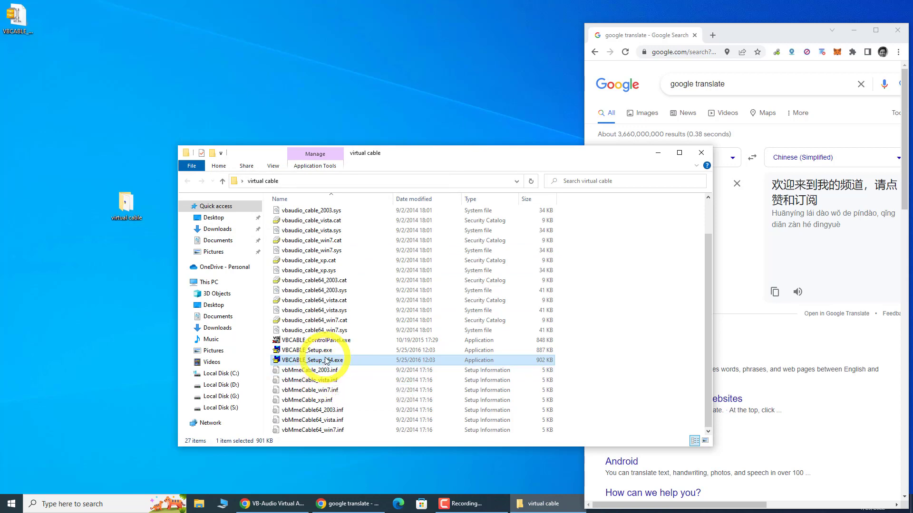
Step: Run VBCABLE_Setup_x64.exe as administrator, install the driver, and confirm completion
right_click(328, 360)
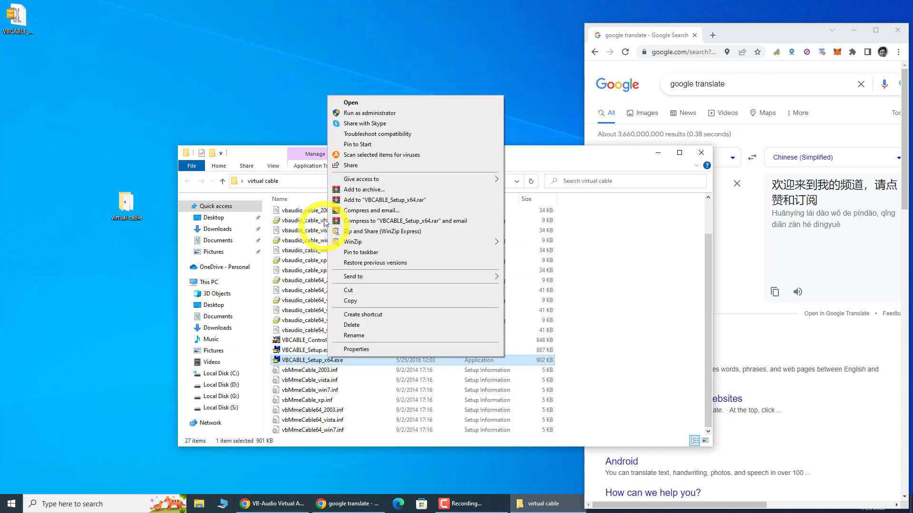
left_click(365, 114)
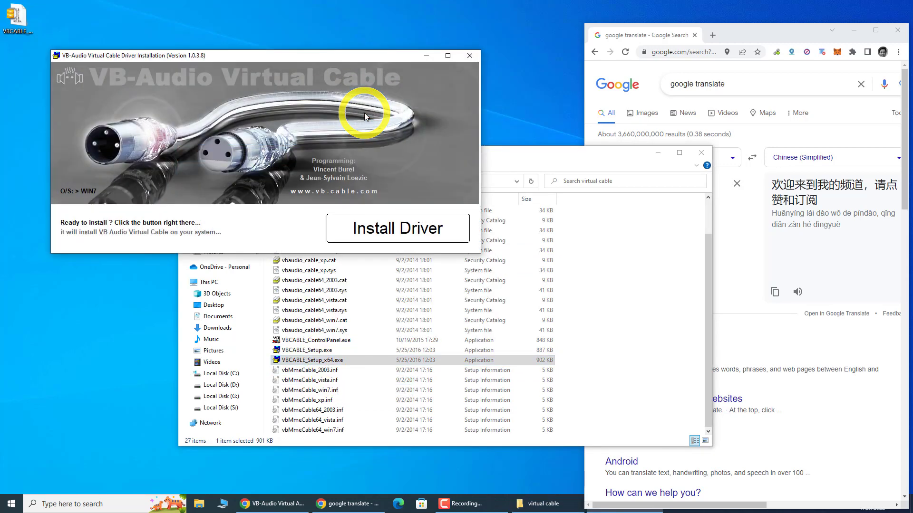
left_click(385, 232)
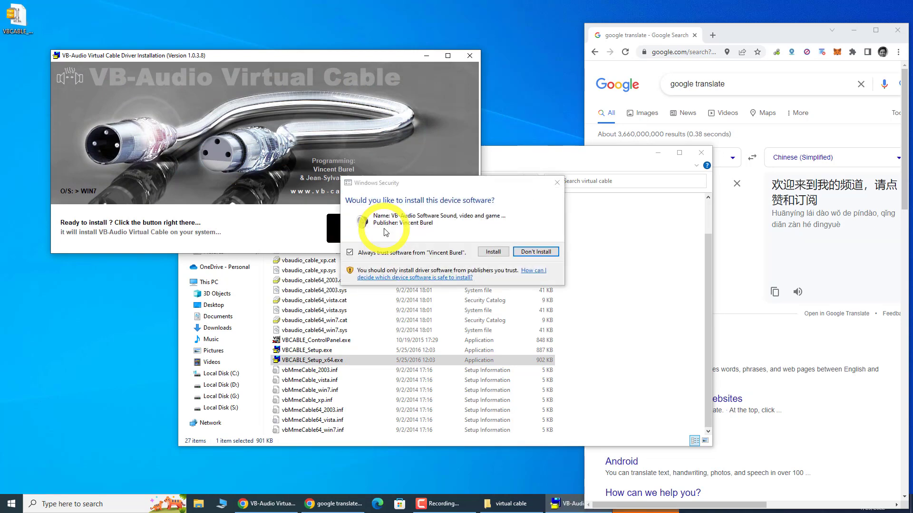
left_click(493, 252)
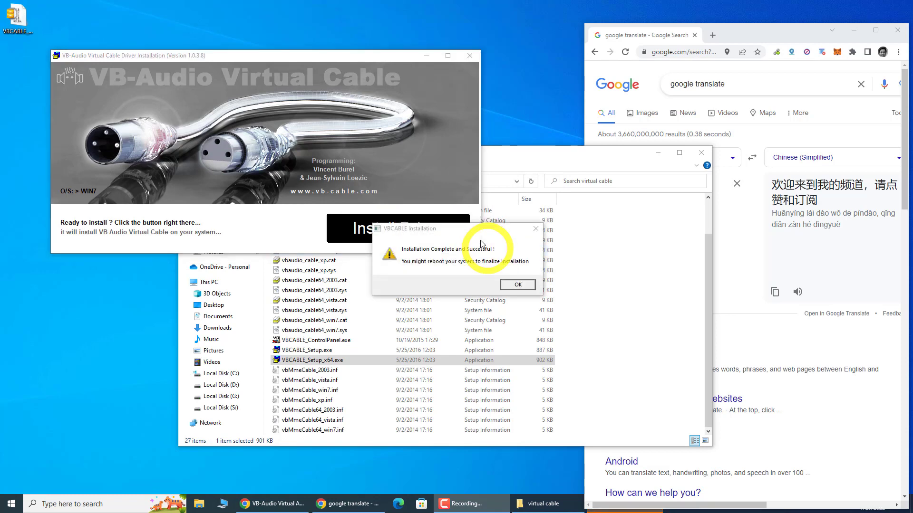
left_click(517, 285)
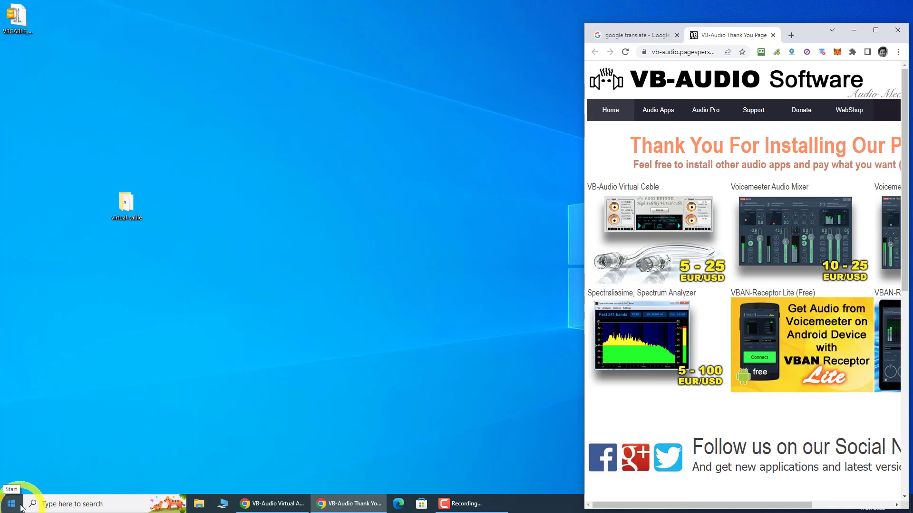
Step: Open the Sound settings page through a Windows search for 'sound'
left_click(12, 505)
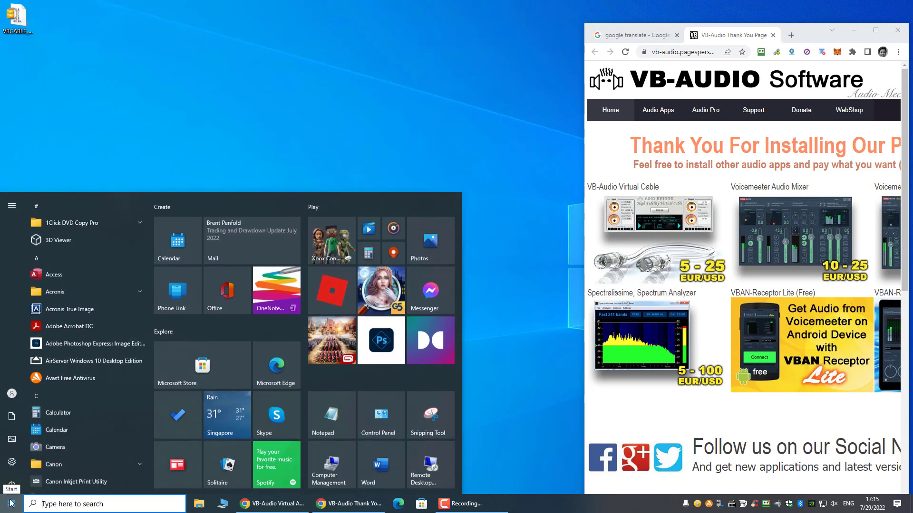
left_click(73, 505)
type("sound")
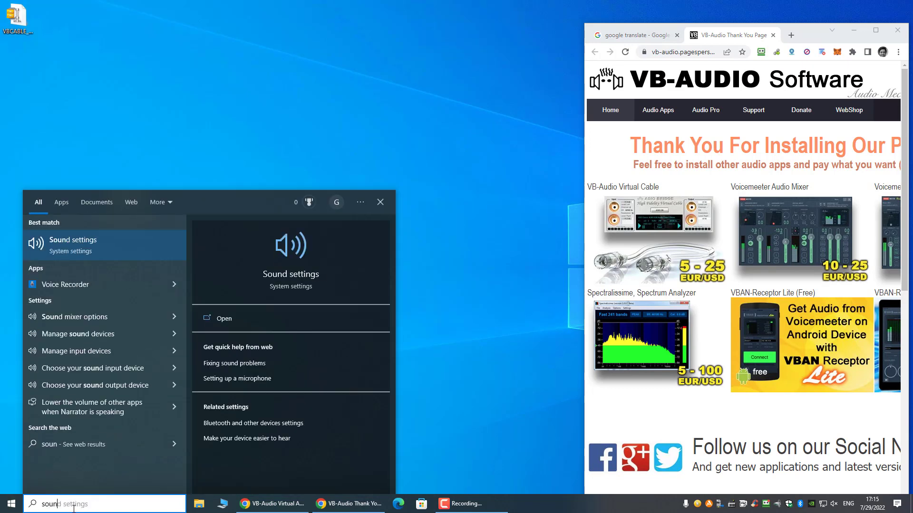
left_click(68, 246)
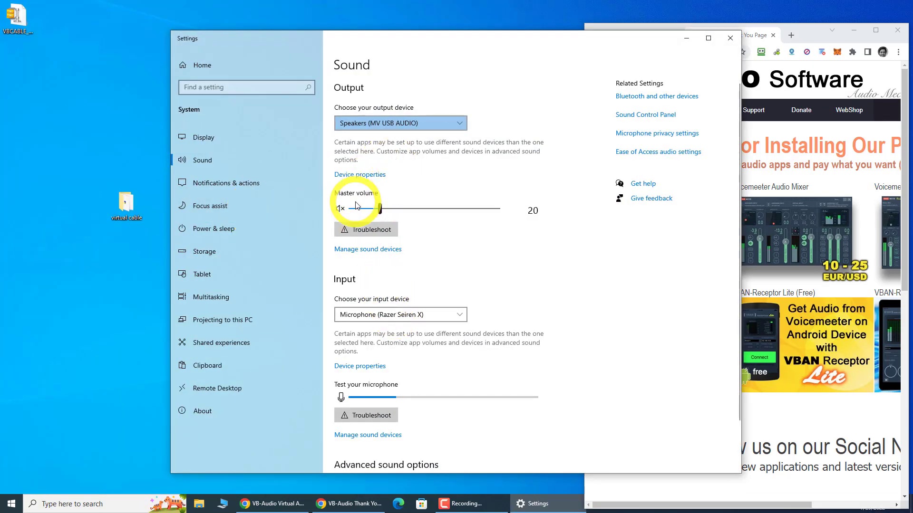
Step: Review the output and input device lists, keeping Speakers (MV USB AUDIO) as output
left_click(394, 124)
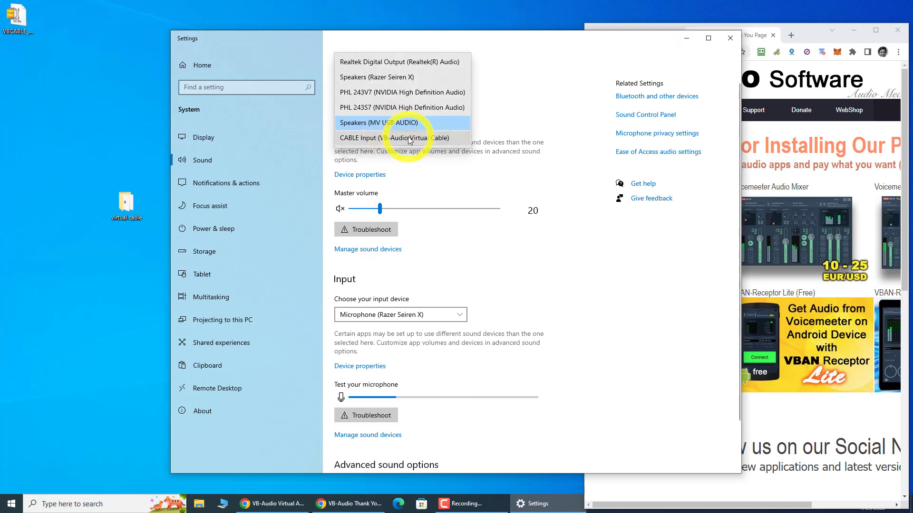
left_click(547, 281)
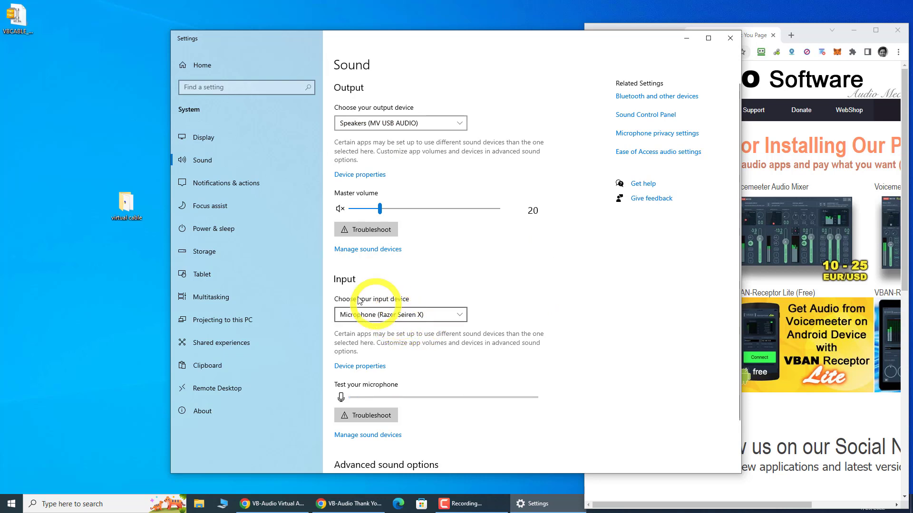
left_click(374, 315)
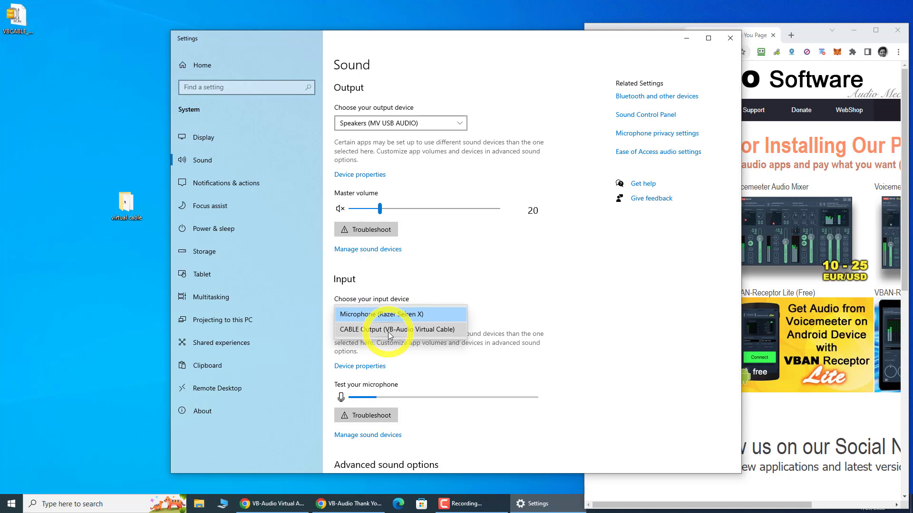
left_click(512, 267)
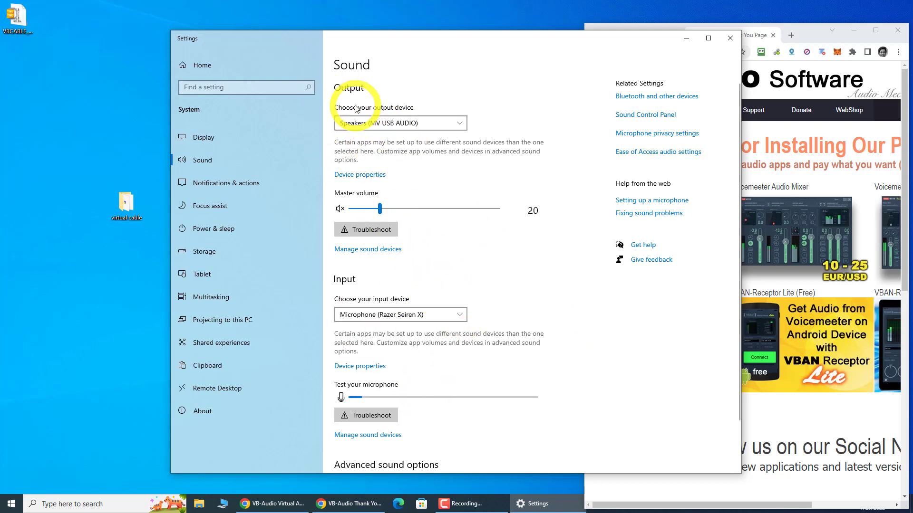
left_click(357, 125)
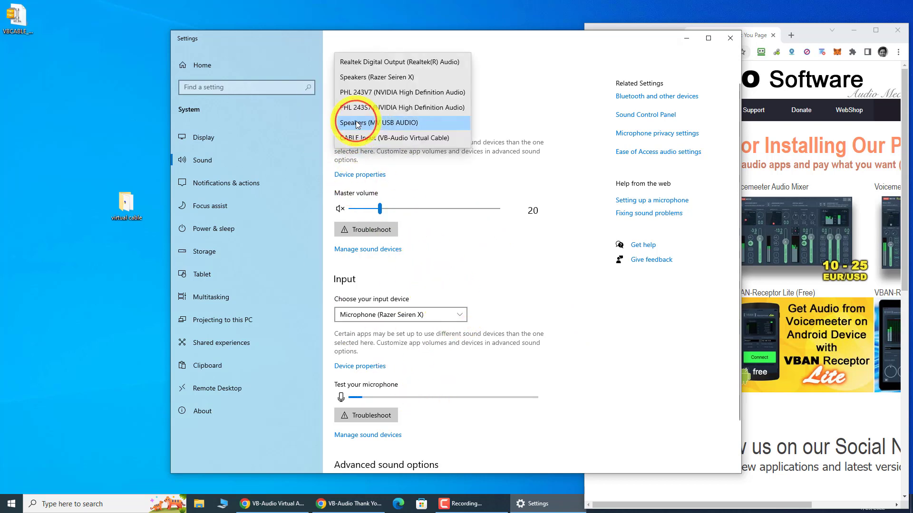
left_click(385, 273)
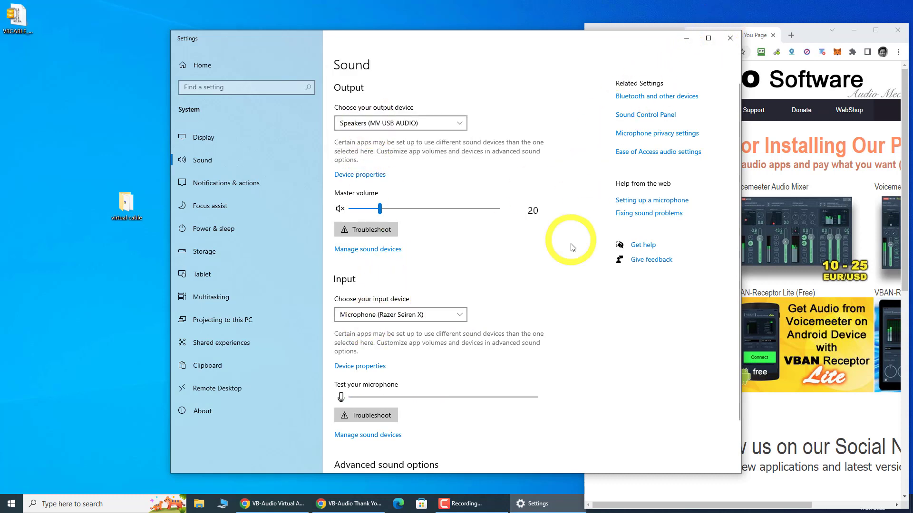
left_click(639, 168)
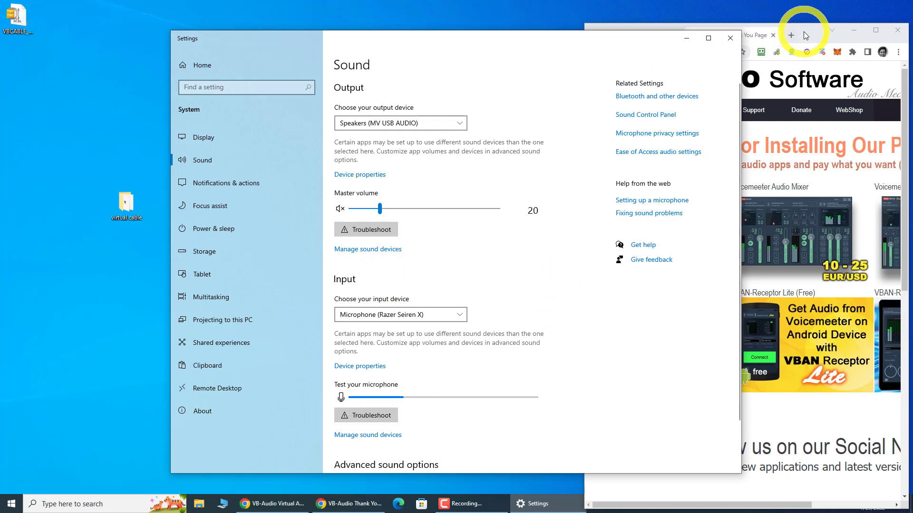
Step: Load youtube.com in Chrome and maximise the browser window
left_click_drag(806, 36, 706, 35)
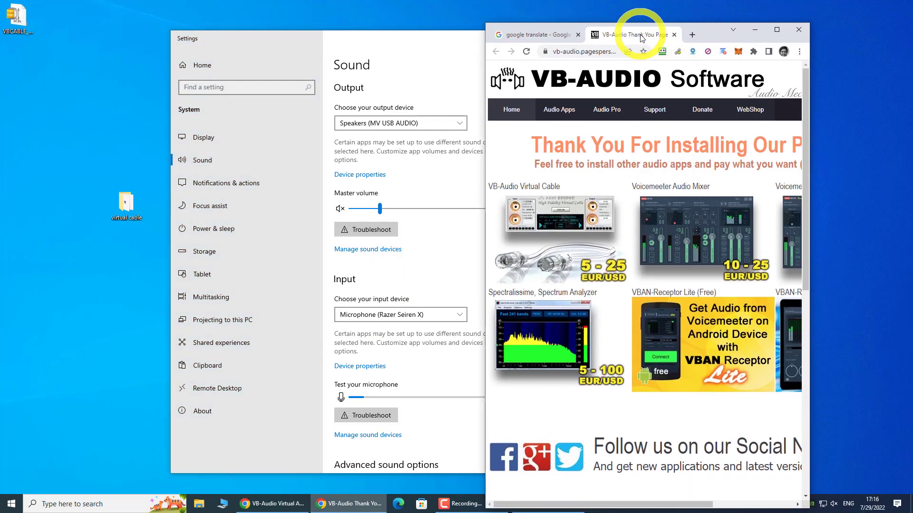
left_click(586, 53)
key("ctrl+a")
type("youtube")
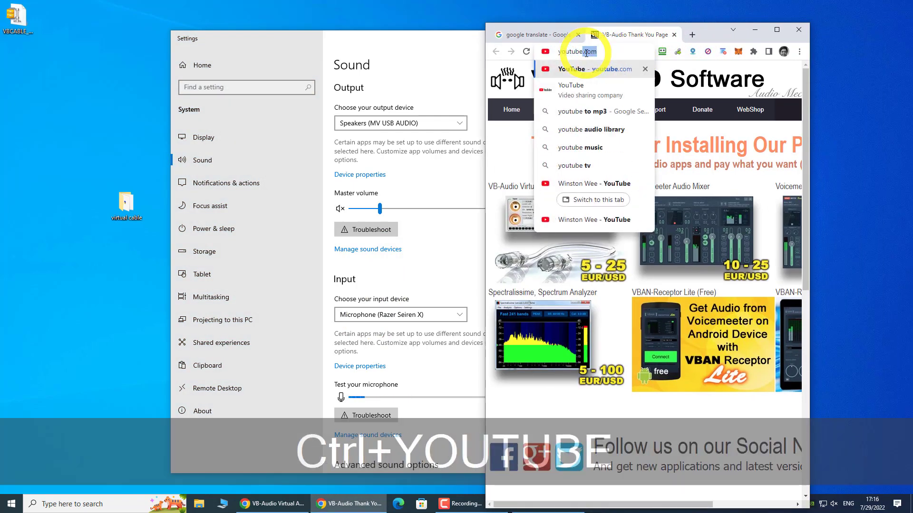
key("ctrl+Return")
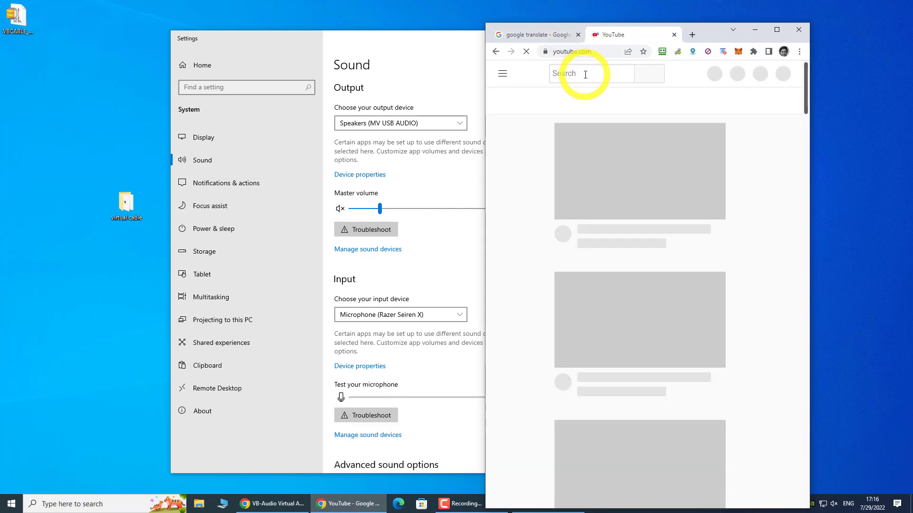
left_click(777, 30)
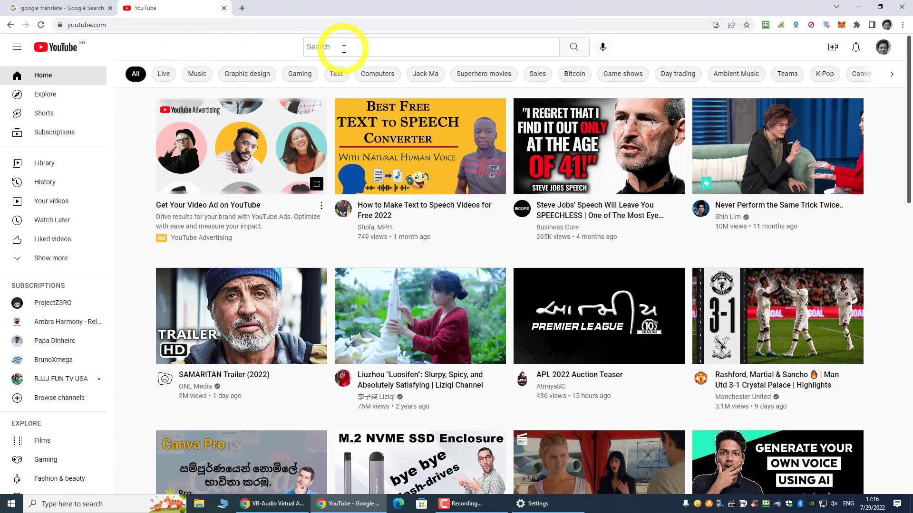
Step: Search for Jack Ma's Chinese speech and open the National Taiwan University video
left_click(344, 49)
type("jack ma speec")
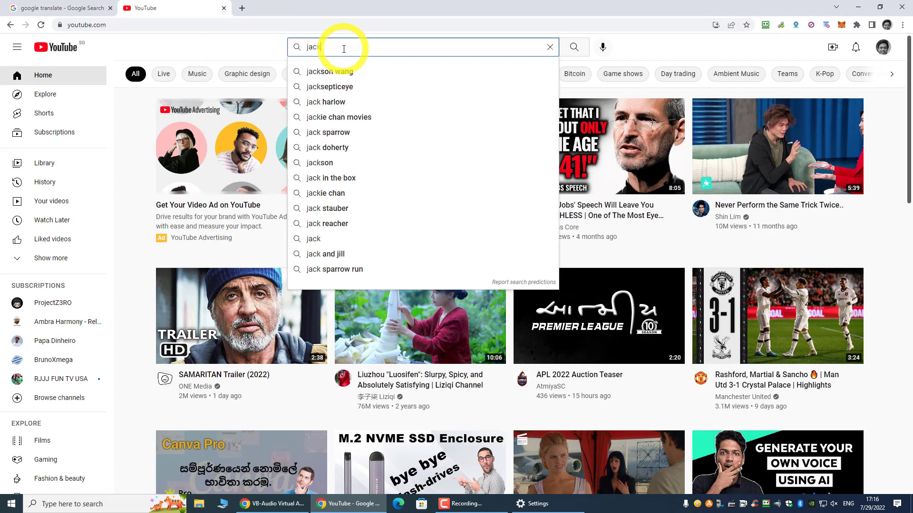
type("h")
key("Return")
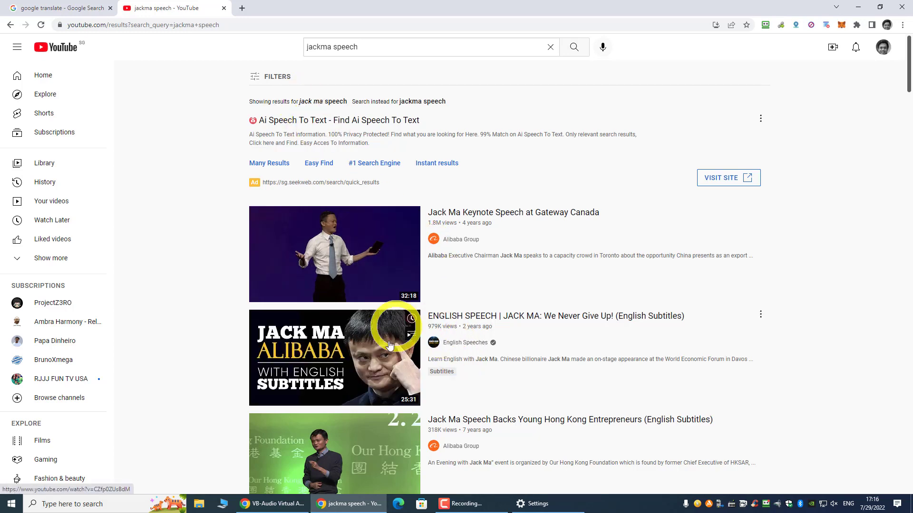
mouse_move(387, 333)
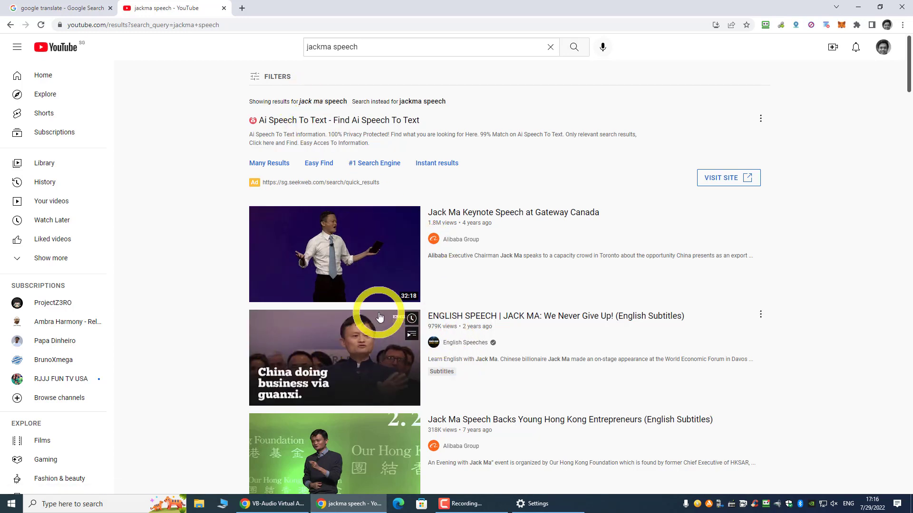
scroll(387, 347, "down", 5)
scroll(379, 316, "up", 5)
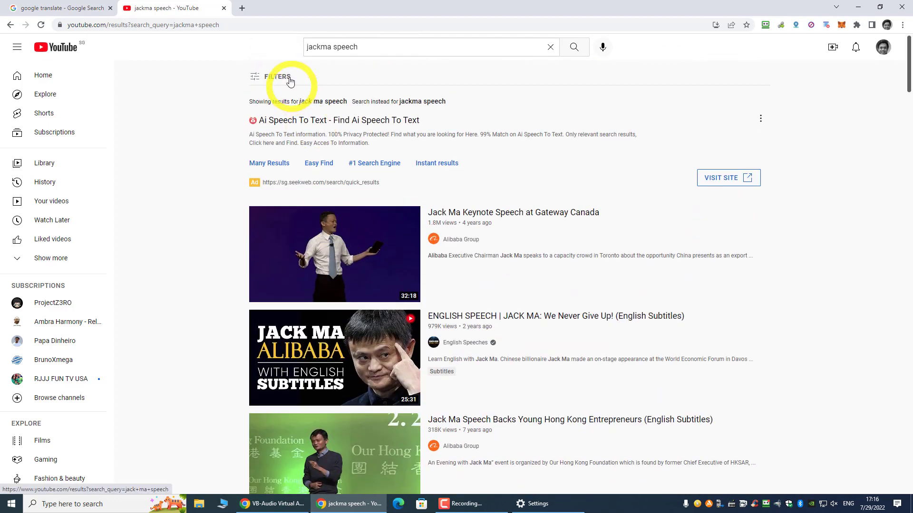
left_click(333, 46)
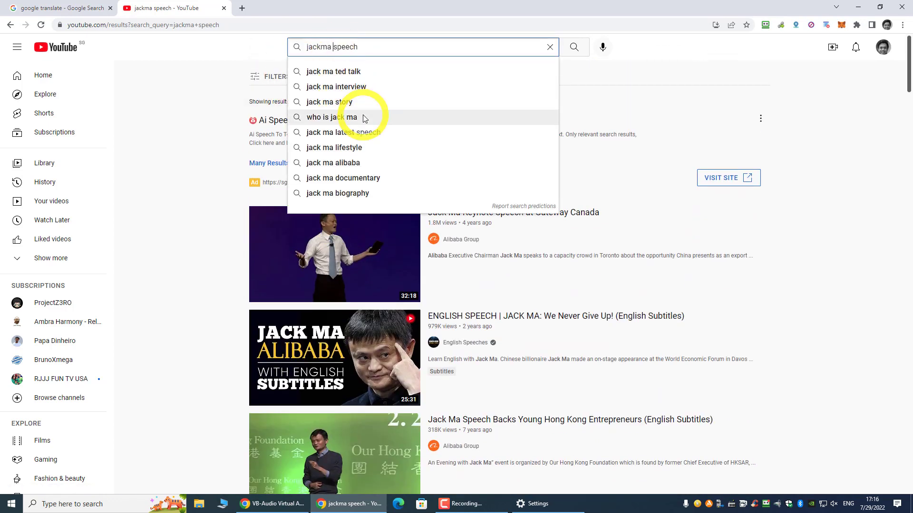
type("chinee")
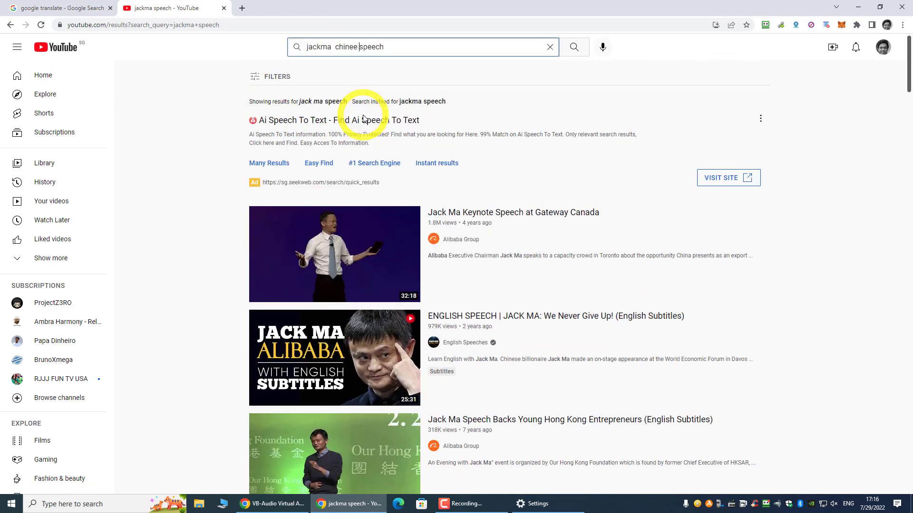
key("Return")
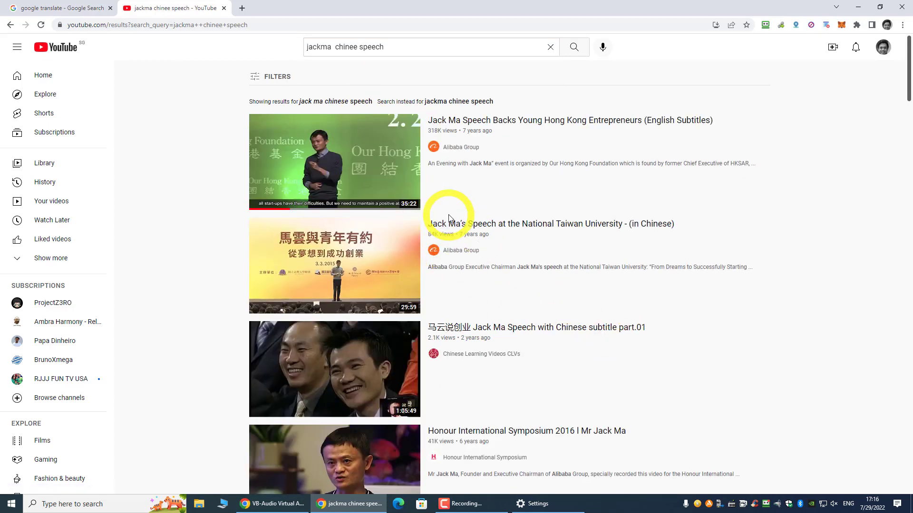
left_click(481, 225)
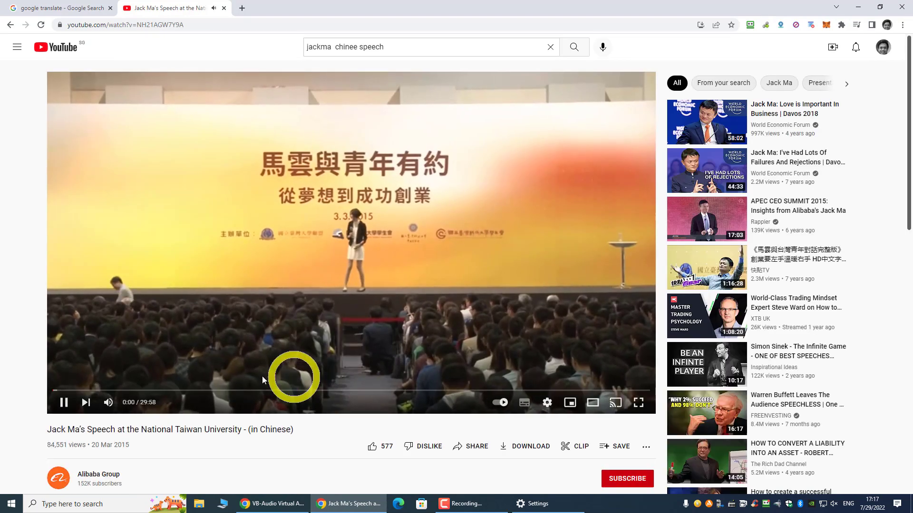
Step: Jump the Jack Ma speech to 6:56, pause it at 7:07, and bring Sound settings forward
left_click(191, 390)
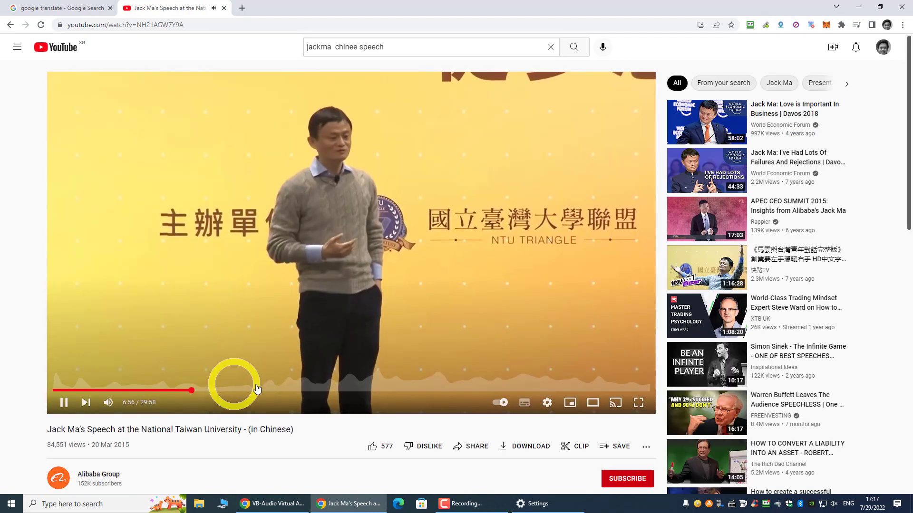
key("XF86AudioLowerVolume")
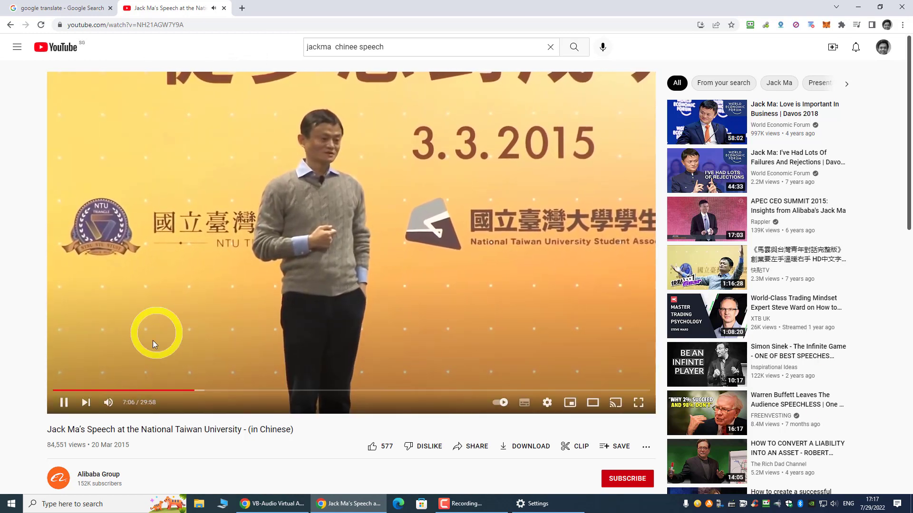
left_click(74, 398)
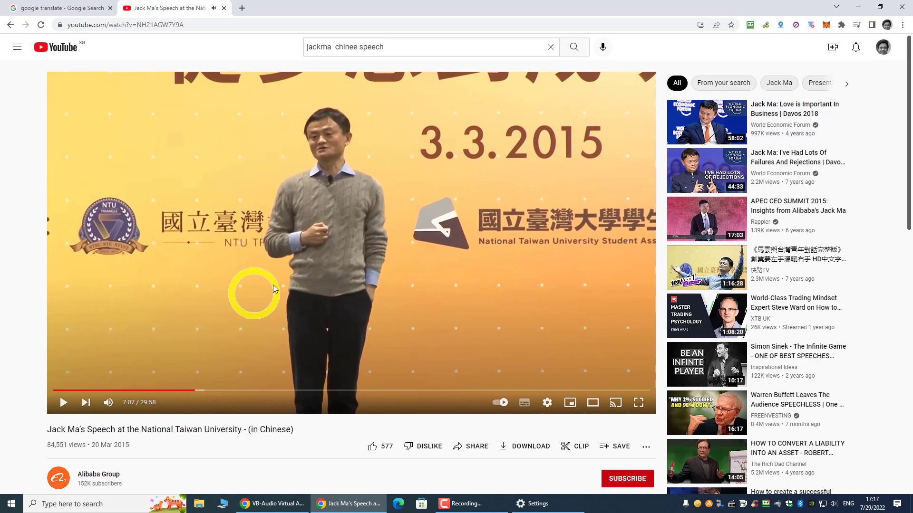
left_click(535, 503)
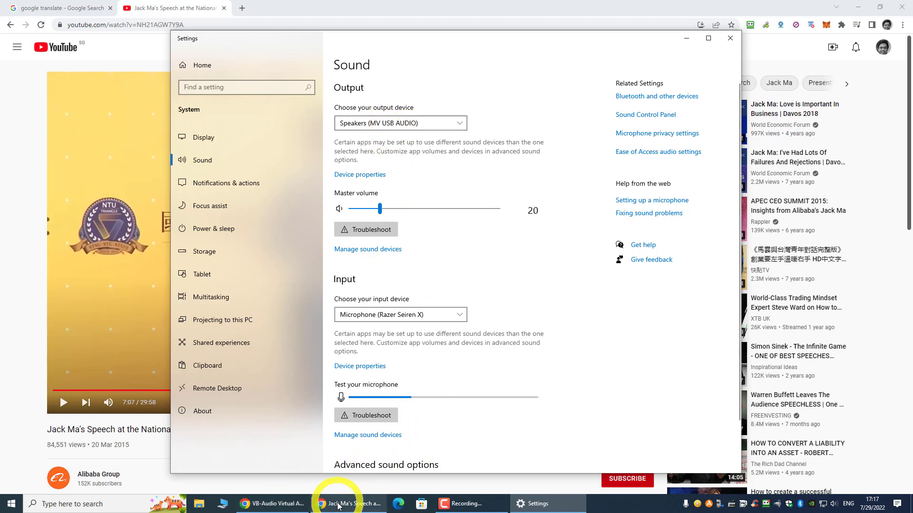
Step: Switch Chrome to the Google Docs tab, then return to Sound settings
left_click(257, 502)
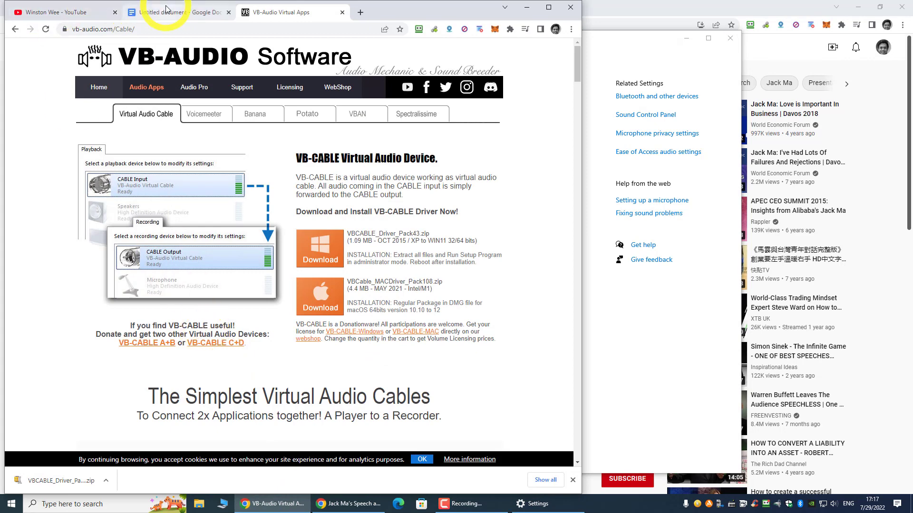
left_click(166, 9)
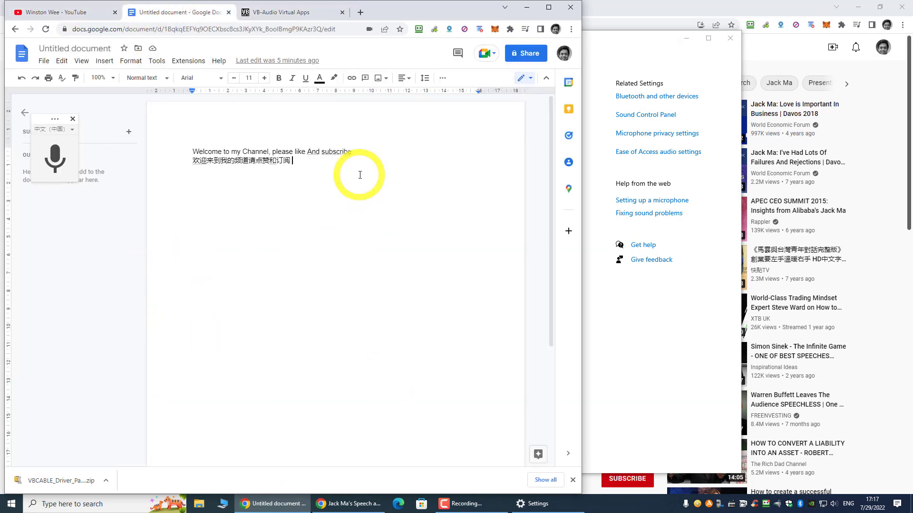
left_click(701, 430)
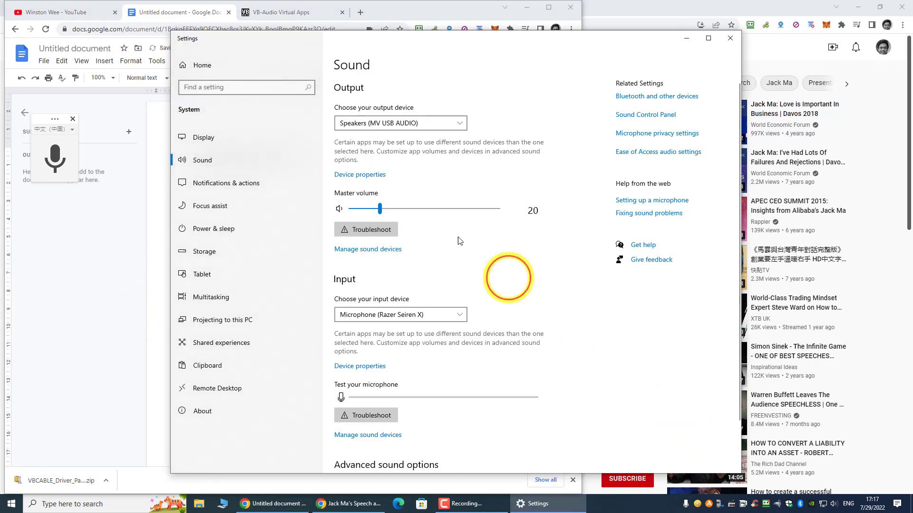
Step: Set sound output to CABLE Input and sound input to CABLE Output
left_click(368, 123)
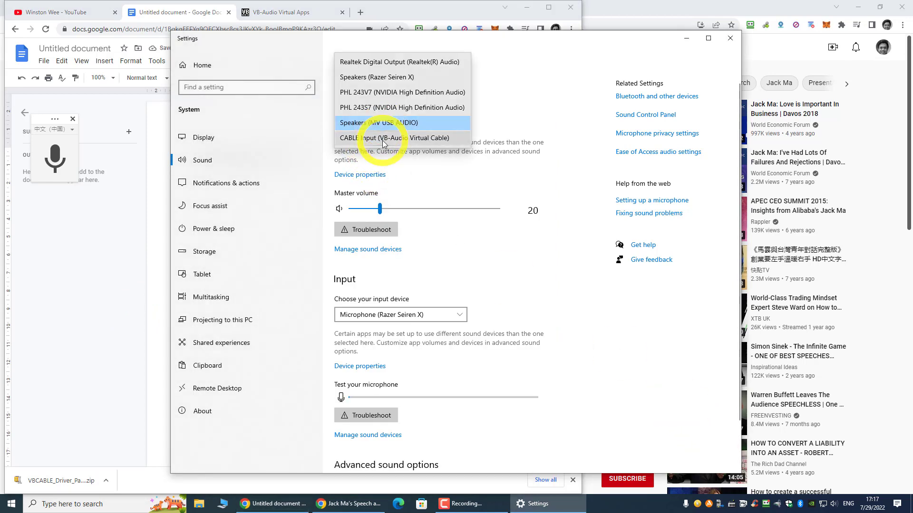
left_click(383, 139)
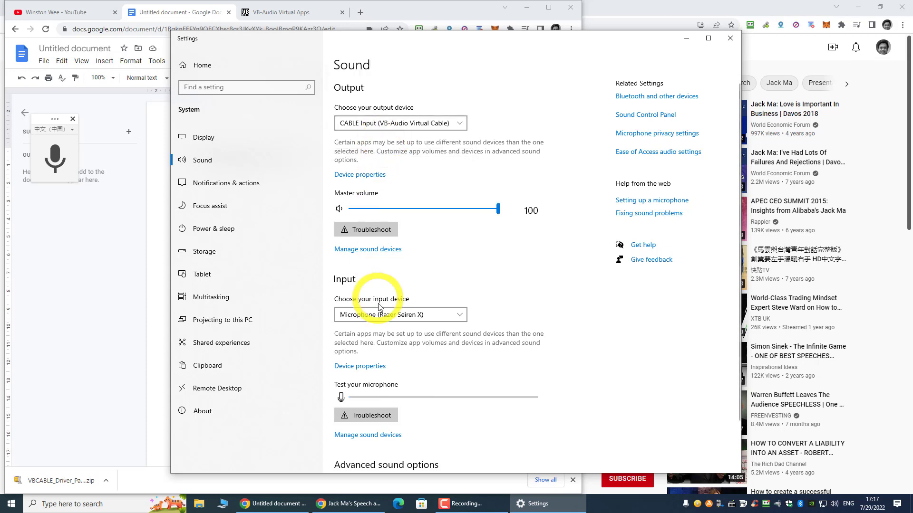
left_click(382, 316)
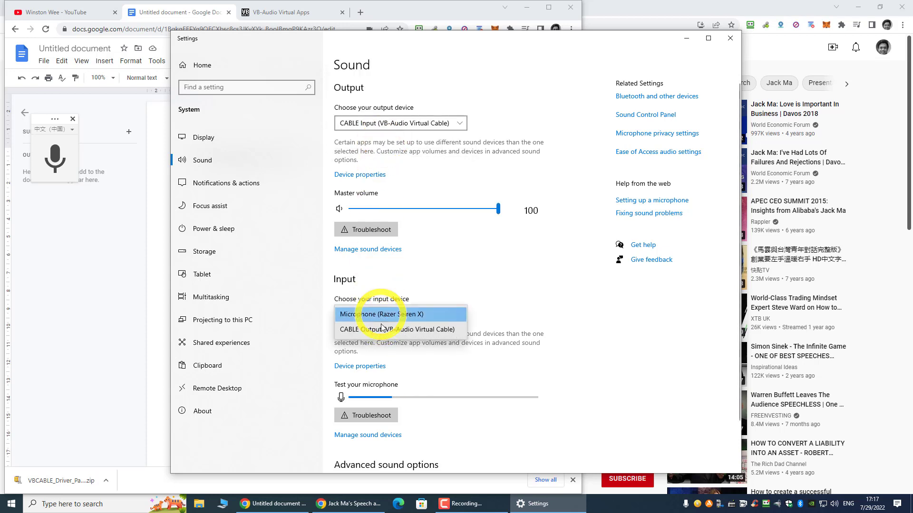
left_click(381, 328)
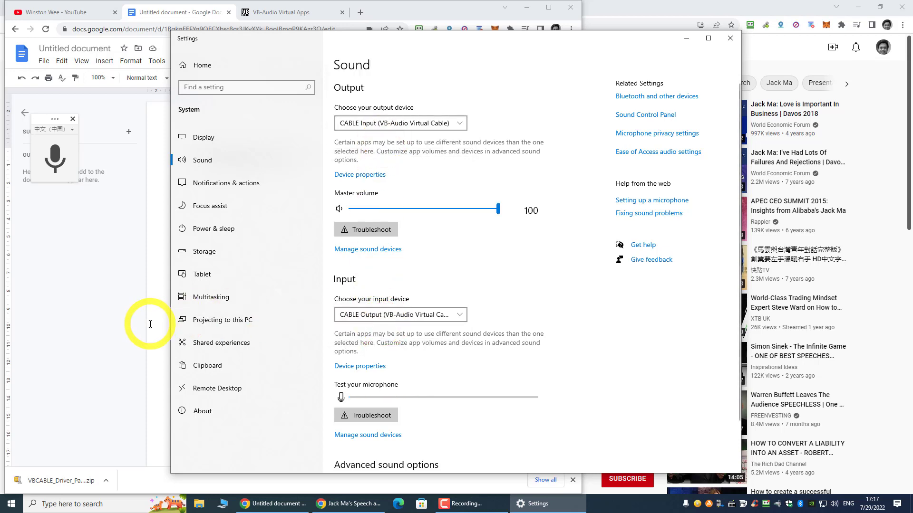
left_click(83, 325)
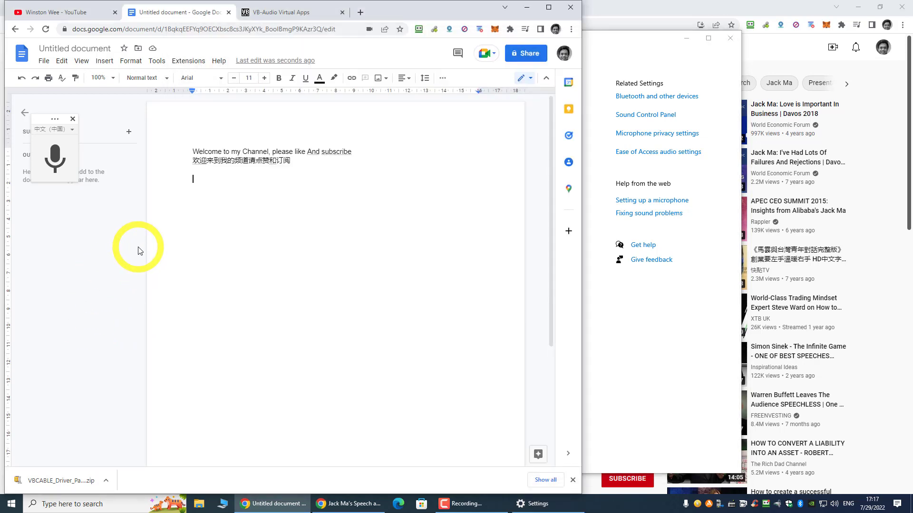
Step: Snap the YouTube speech window to the right half, beside the Google Doc
left_click(360, 508)
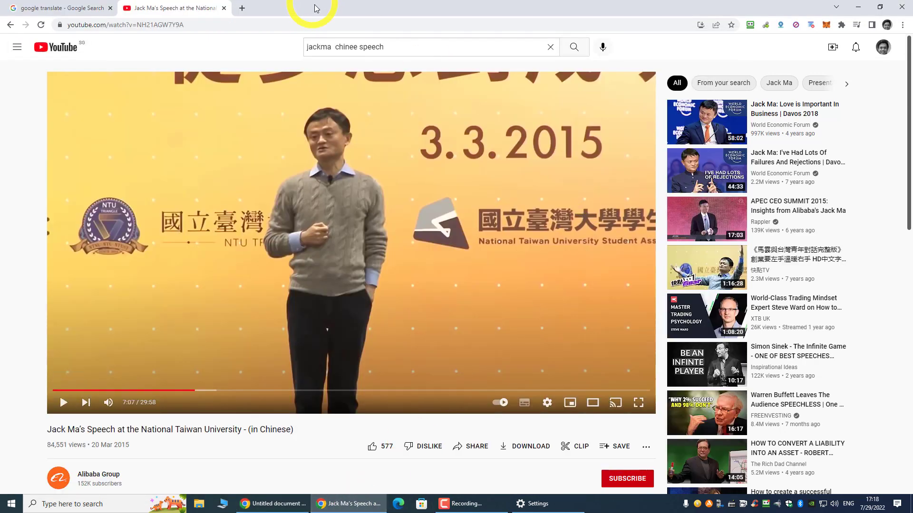
key("super+Right")
left_click_drag(763, 19, 759, 13)
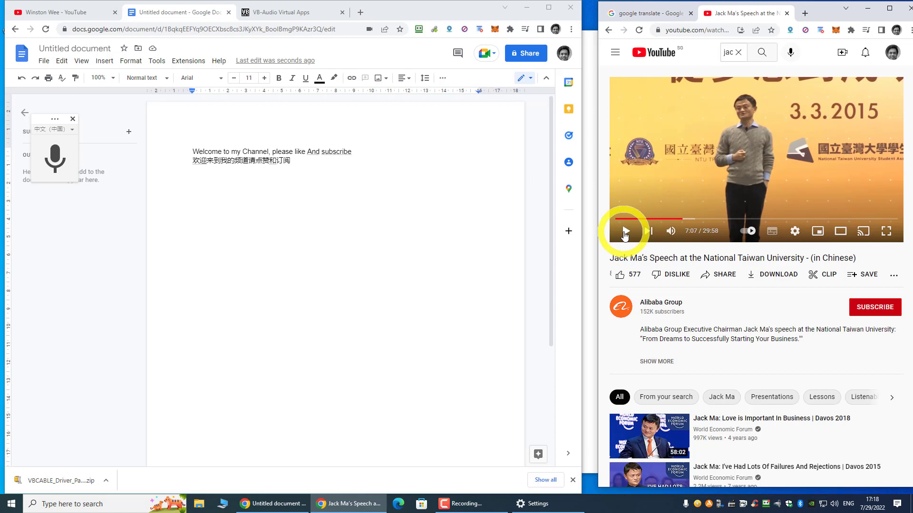
Step: Voice-type a Chinese paragraph from the playing speech into the doc, then pause the video at 7:53
left_click(337, 168)
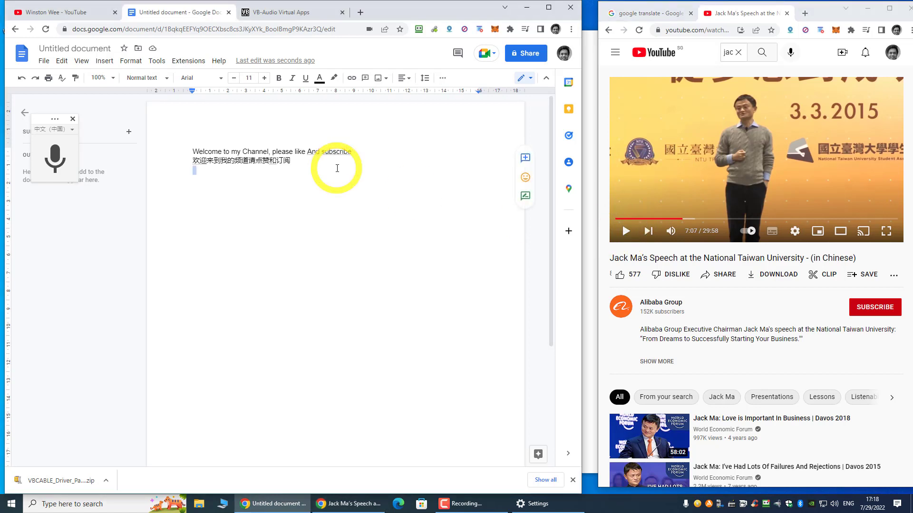
left_click(625, 233)
left_click(51, 161)
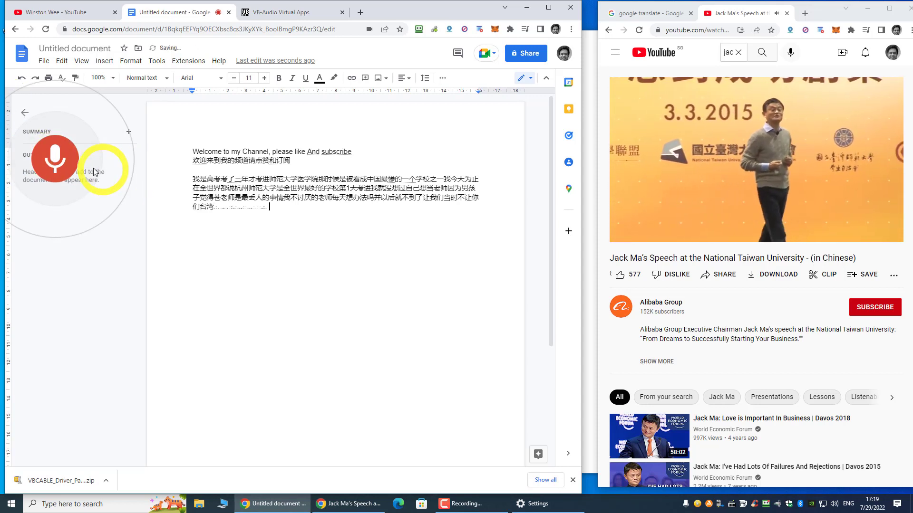
left_click(58, 161)
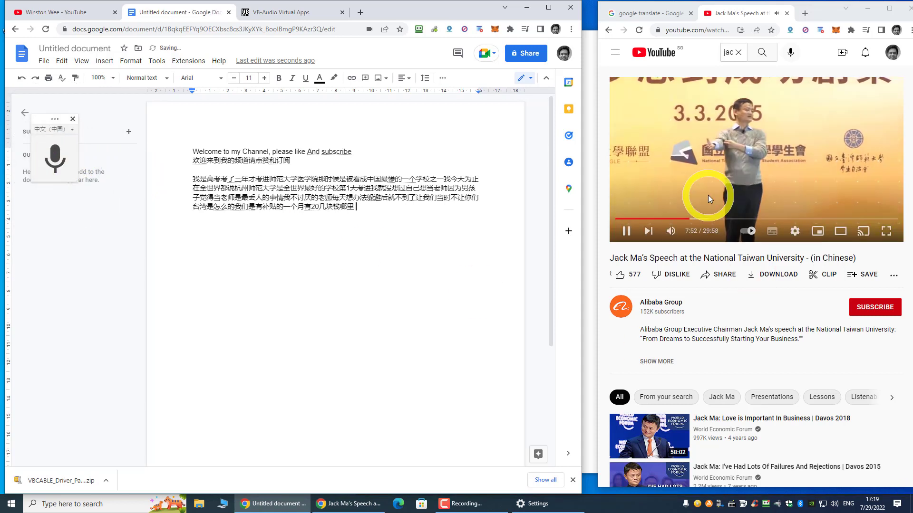
left_click(708, 195)
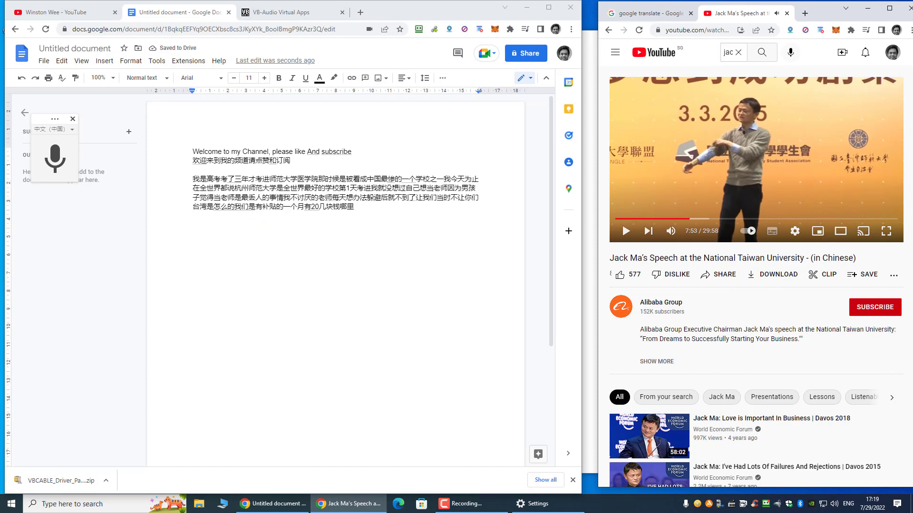
Step: Choose Speakers (MV USB AUDIO) for output and Microphone (Razer Seiren X) for input
left_click(557, 510)
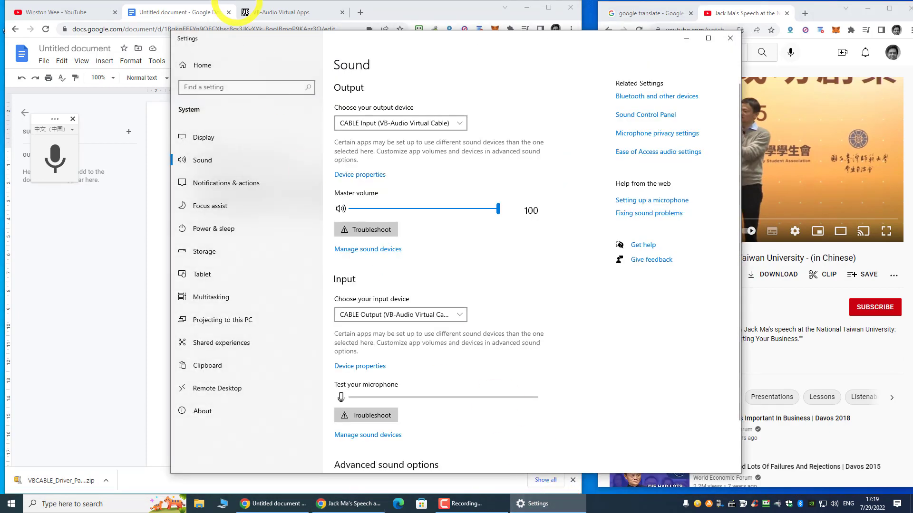
left_click(352, 125)
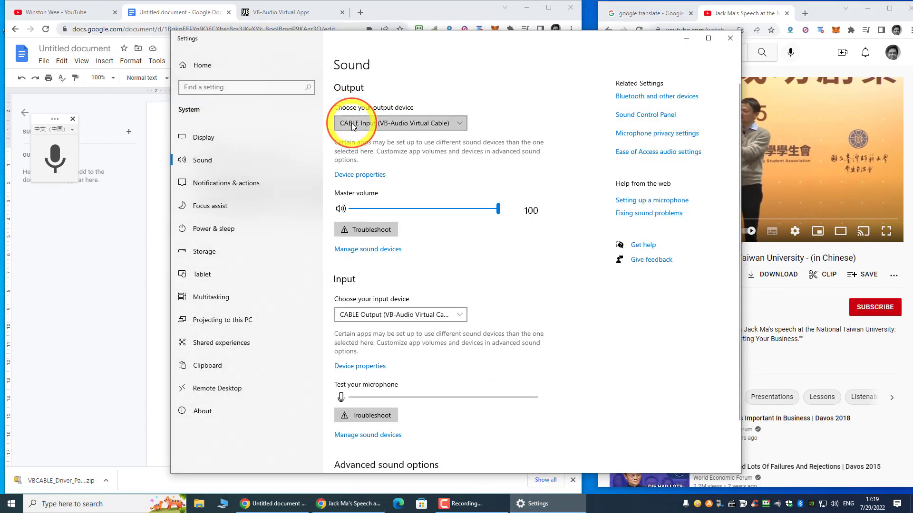
left_click(354, 125)
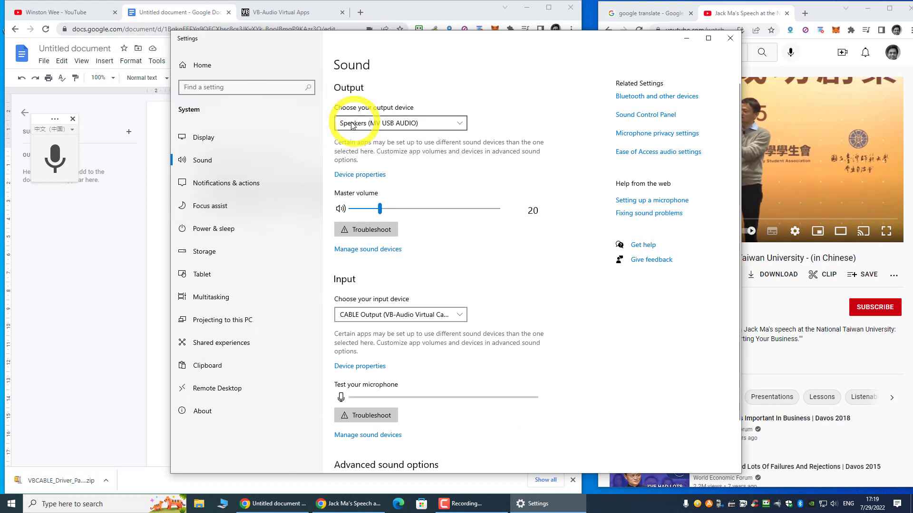
left_click(359, 314)
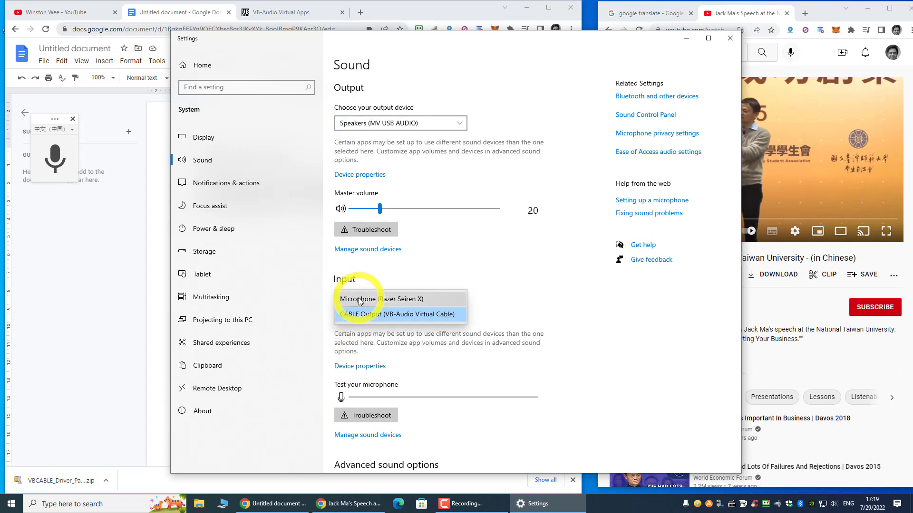
left_click(360, 299)
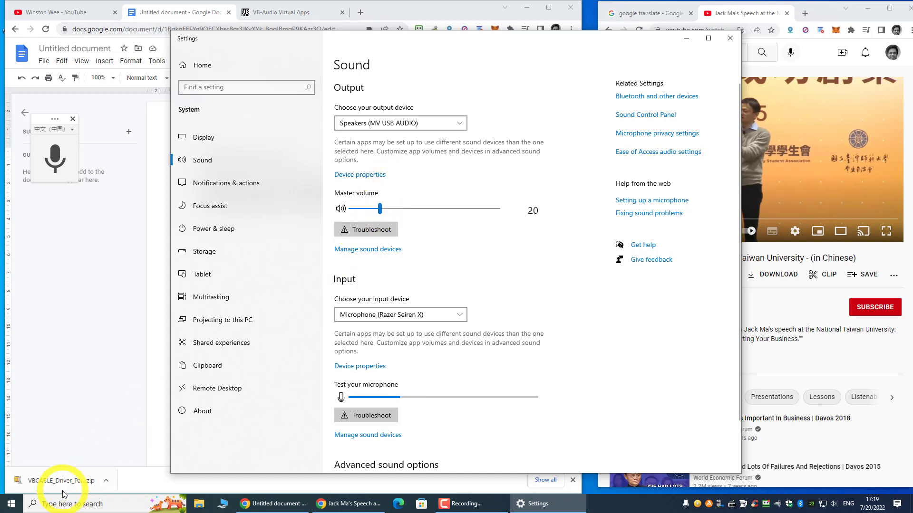
Step: Open the installed apps list through a Windows search for 'add or remove programs'
left_click(75, 505)
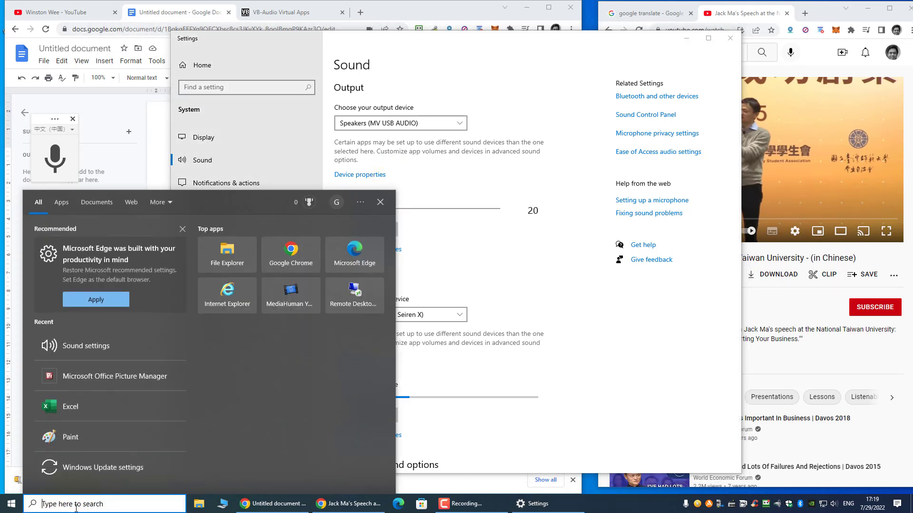
type("add")
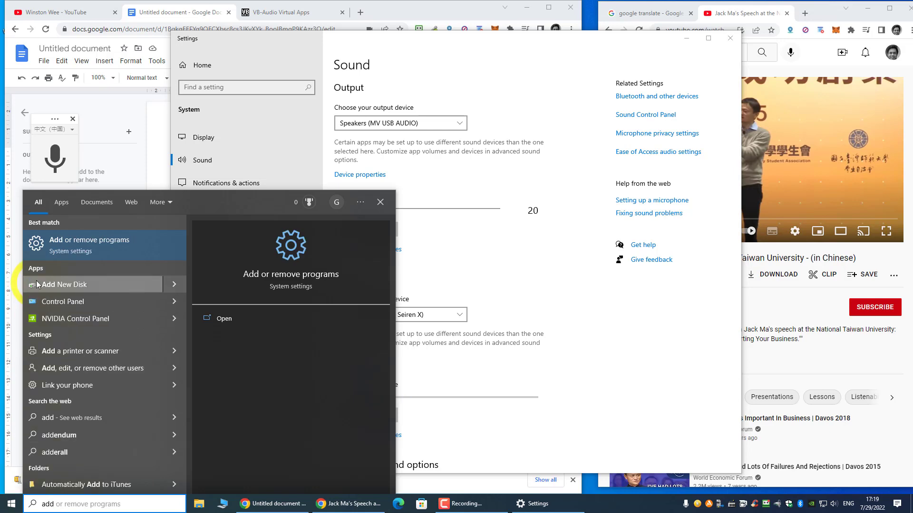
left_click(50, 250)
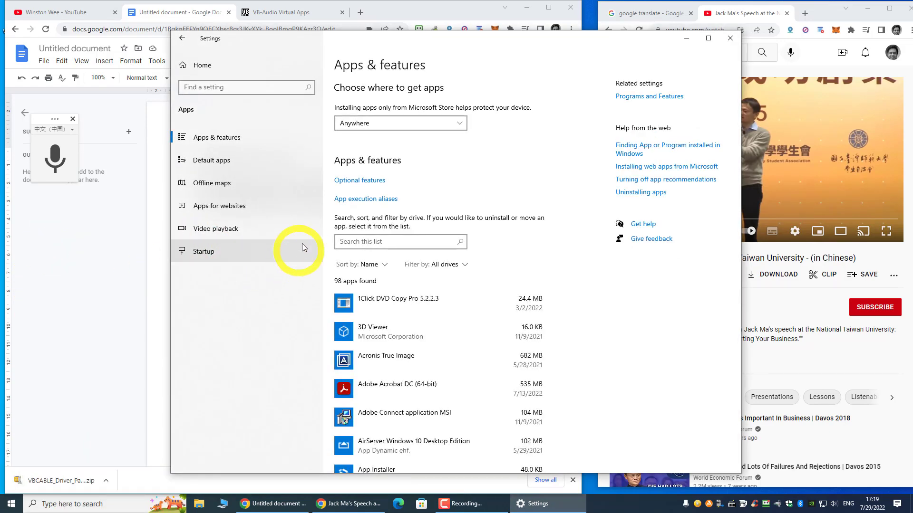
scroll(489, 310, "down", 1)
scroll(489, 310, "down", 20)
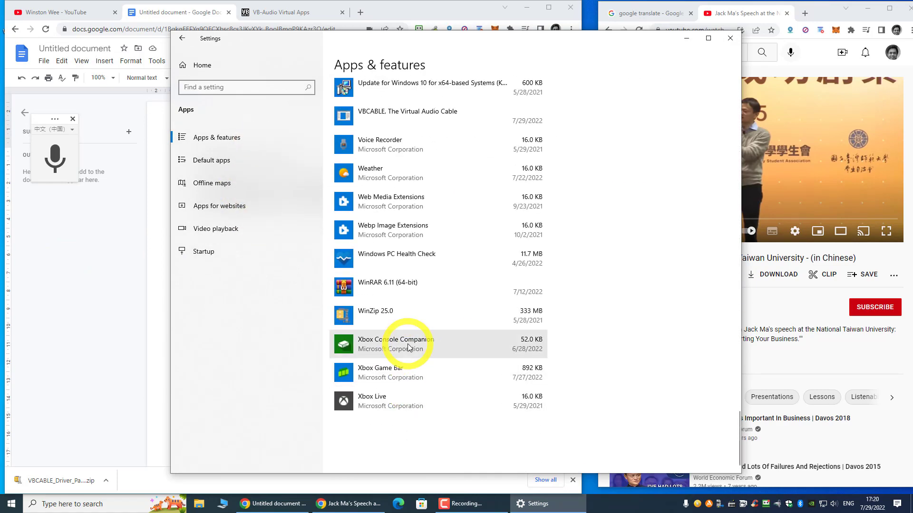
scroll(400, 285, "up", 20)
scroll(386, 148, "up", 10)
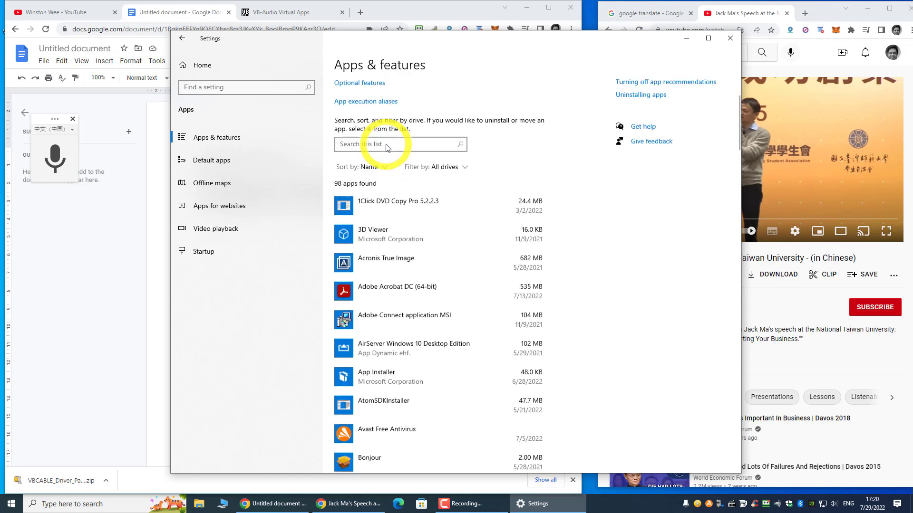
Step: Filter the apps list by 'audio' to confirm VBCABLE is installed, then close Settings
left_click(369, 242)
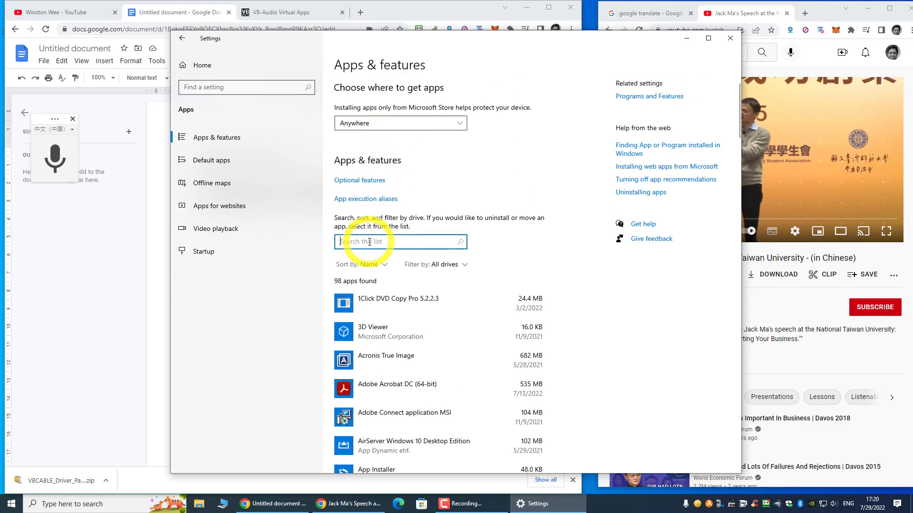
type("audio")
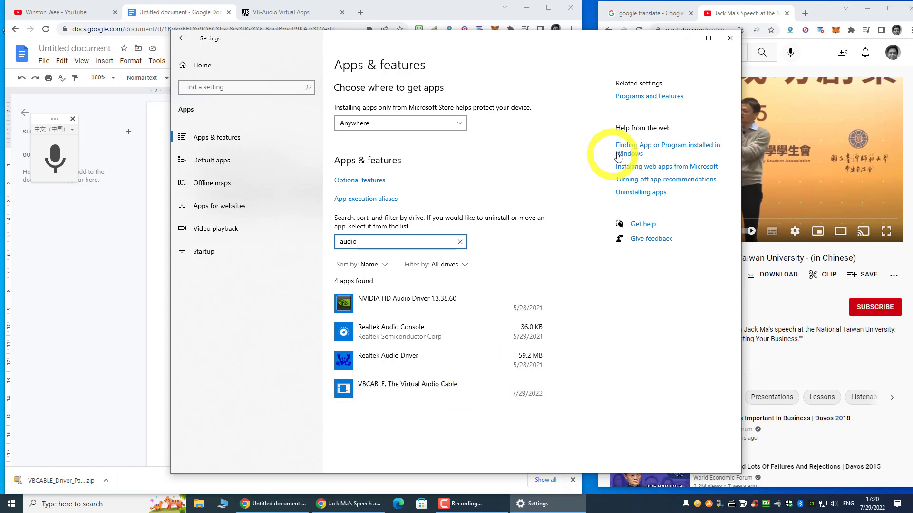
left_click(731, 42)
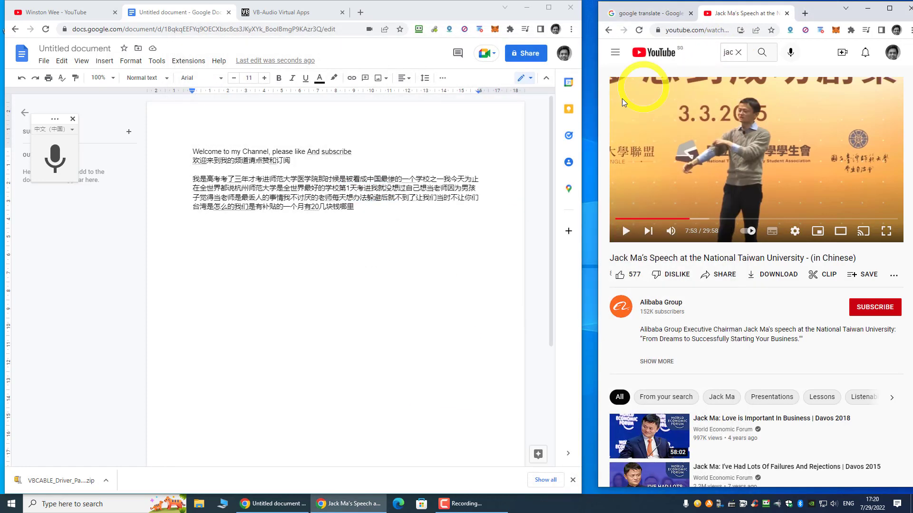
left_click(14, 507)
left_click(83, 505)
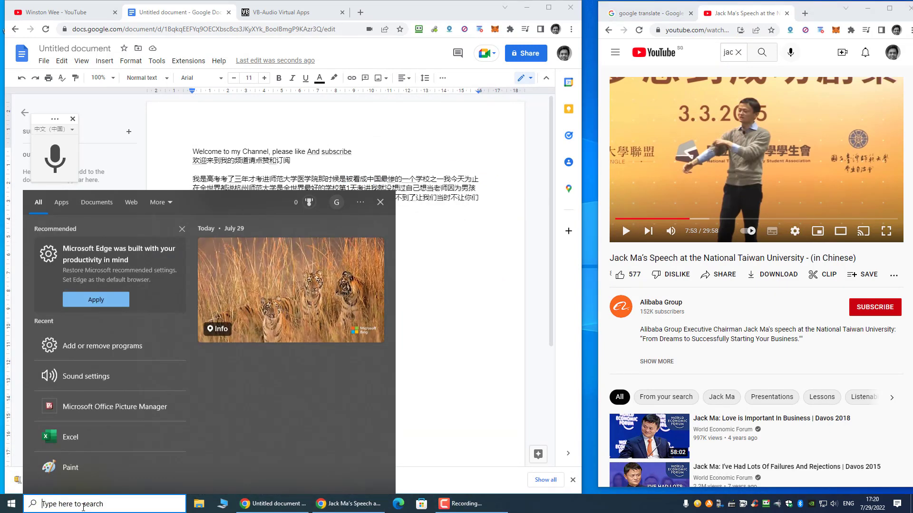
type("sound")
key("Return")
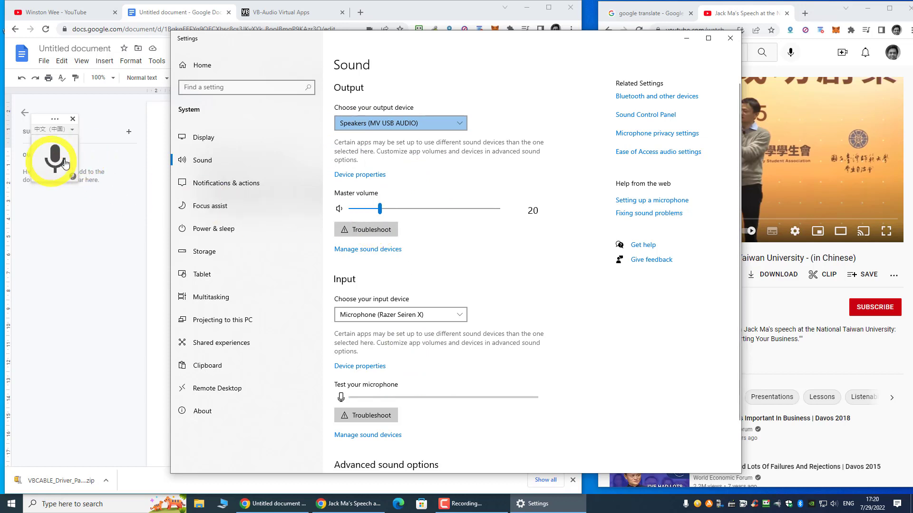
left_click(428, 122)
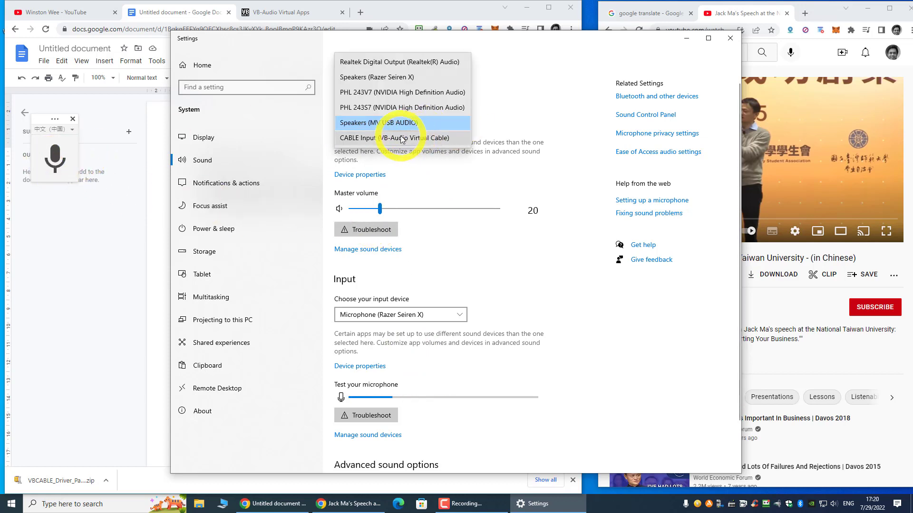
left_click(383, 318)
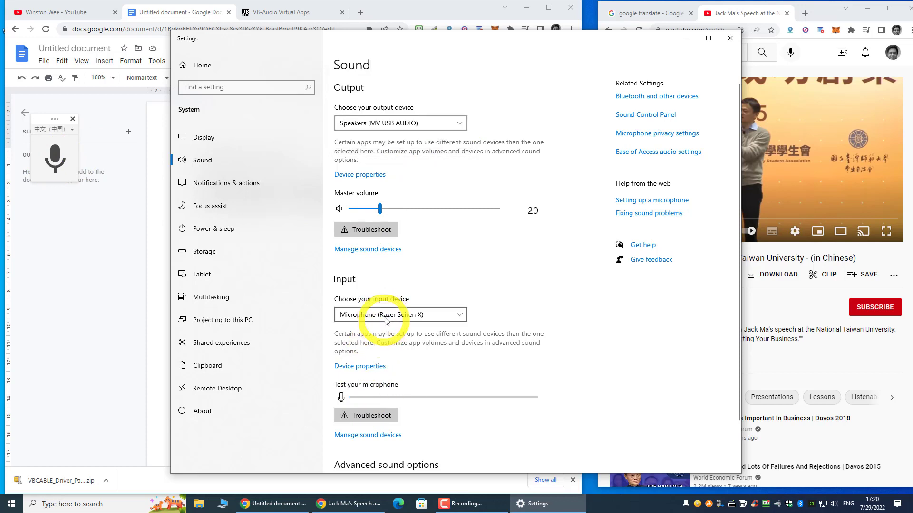
left_click(384, 318)
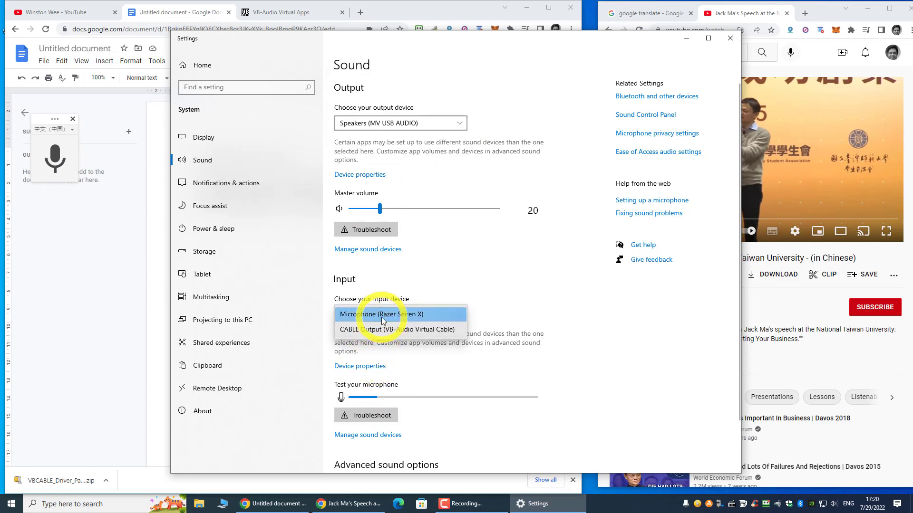
left_click(479, 255)
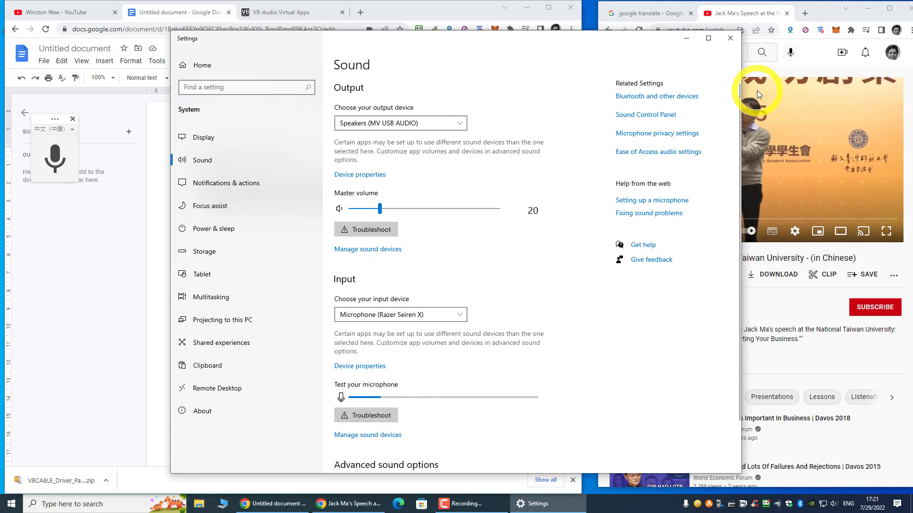
left_click(732, 40)
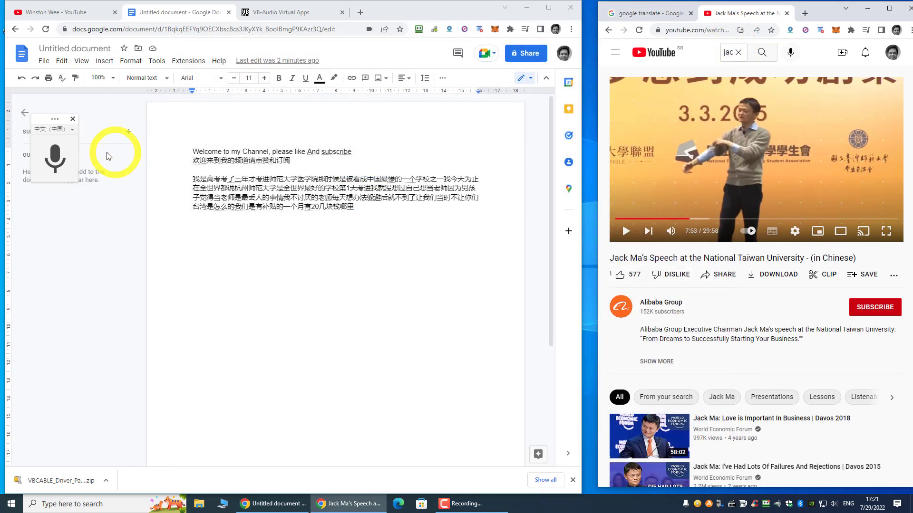